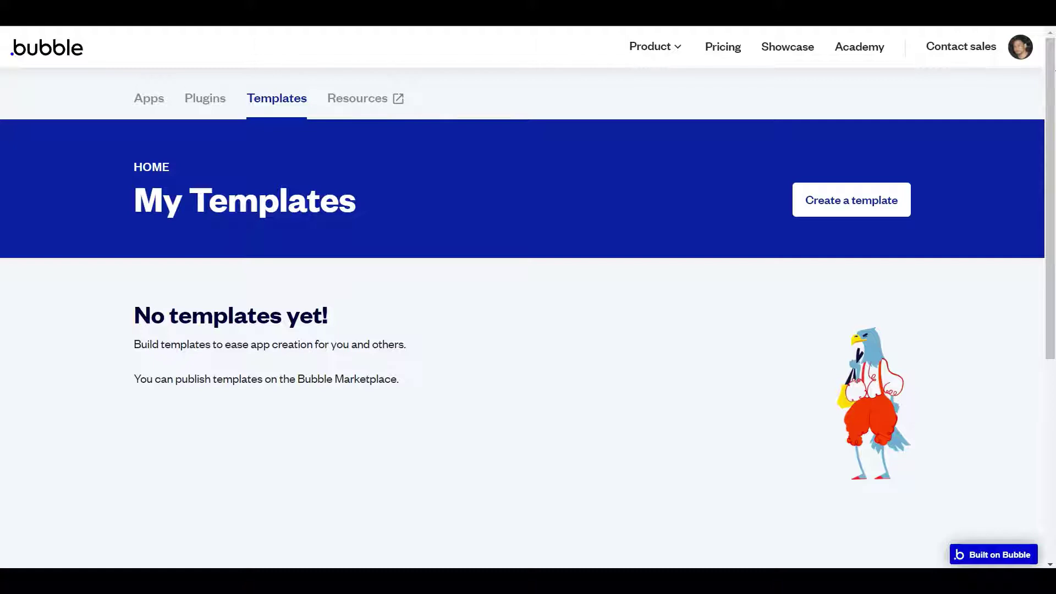
- Create a template named HTML to PDF with the new app pdfco-html-to-pdf, certifying ownership of the intellectual property rights
left_click(856, 200)
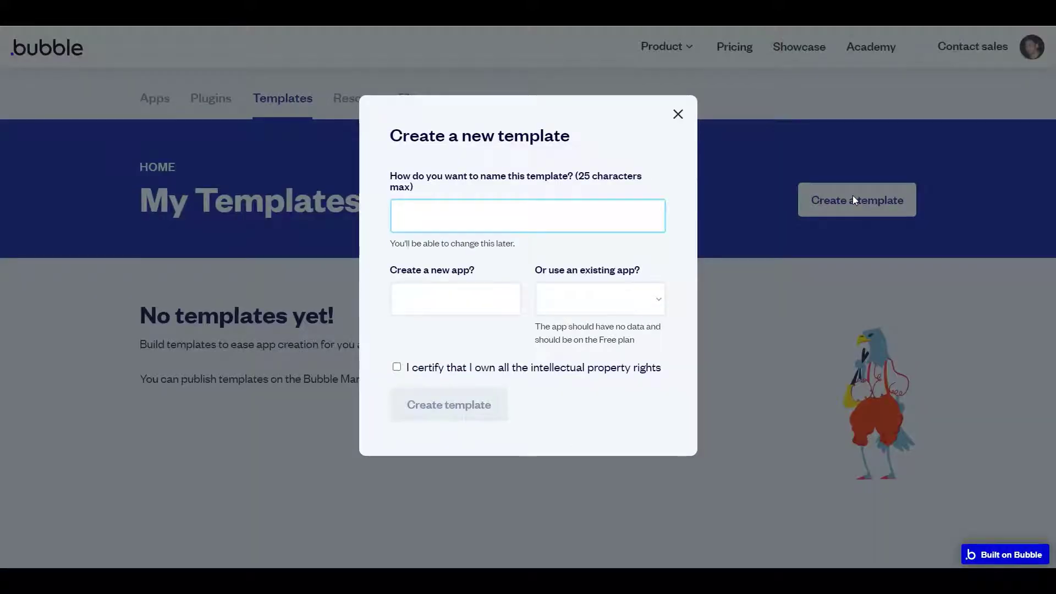
type("HTML to PDF")
left_click(429, 305)
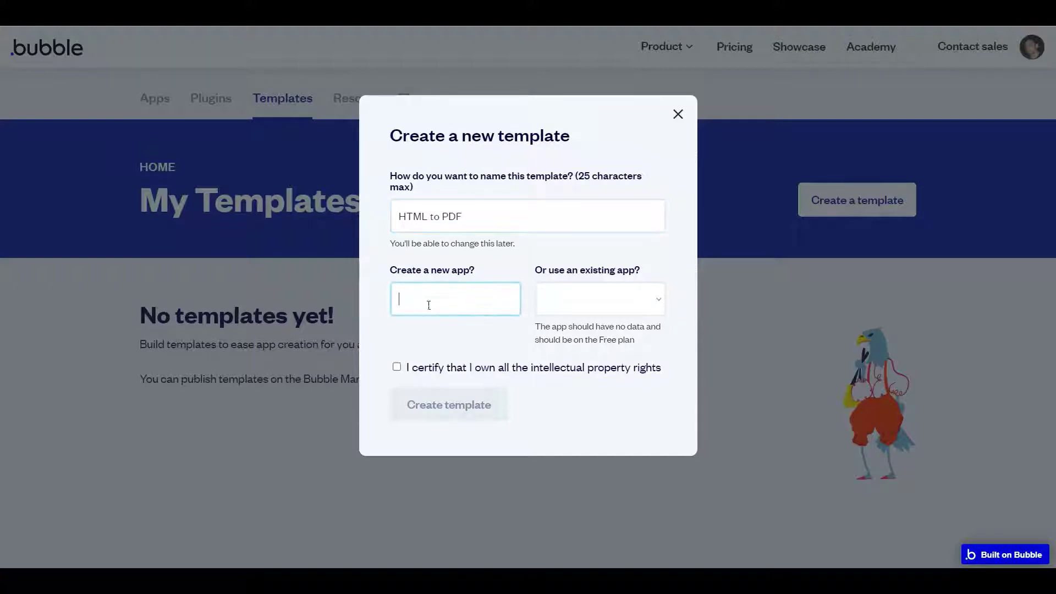
type("pdfco-html-to-pdf")
left_click(397, 367)
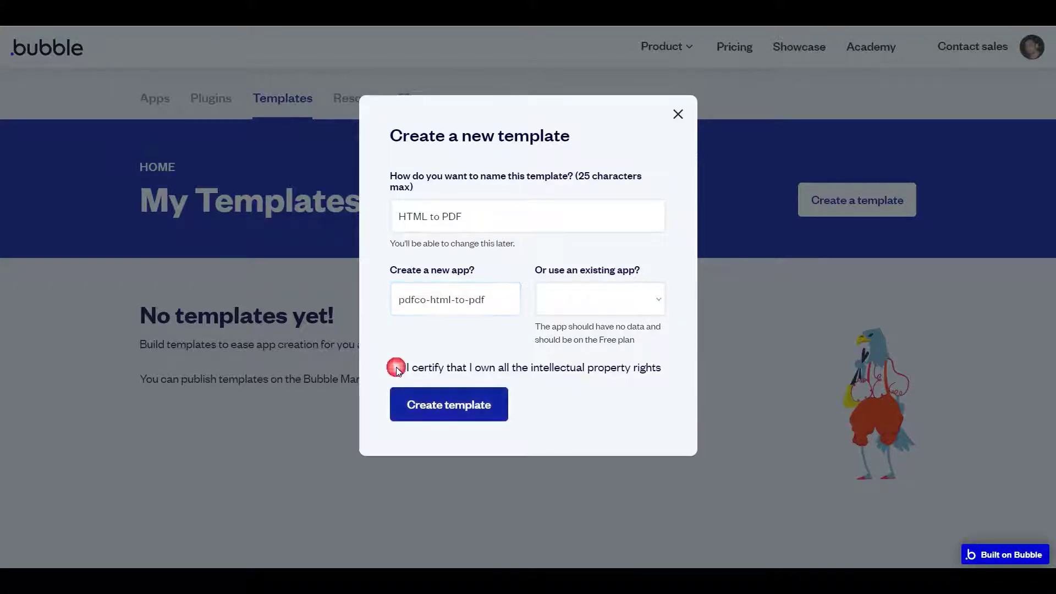
left_click(443, 407)
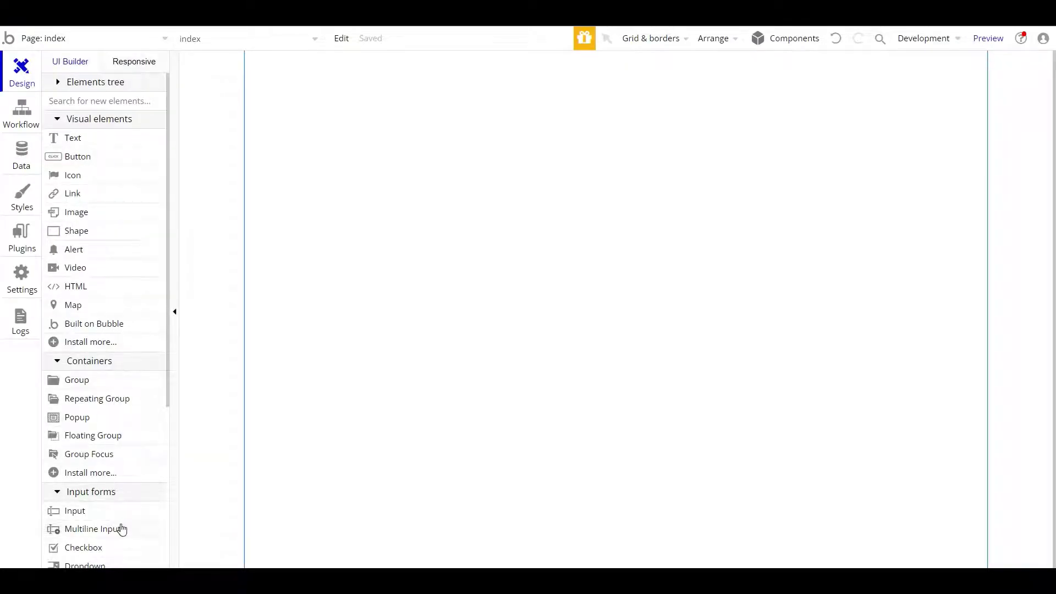
- Add a multiline input near the top of the index page and set its placeholder to HTML
left_click_drag(122, 529, 386, 117)
type("HT")
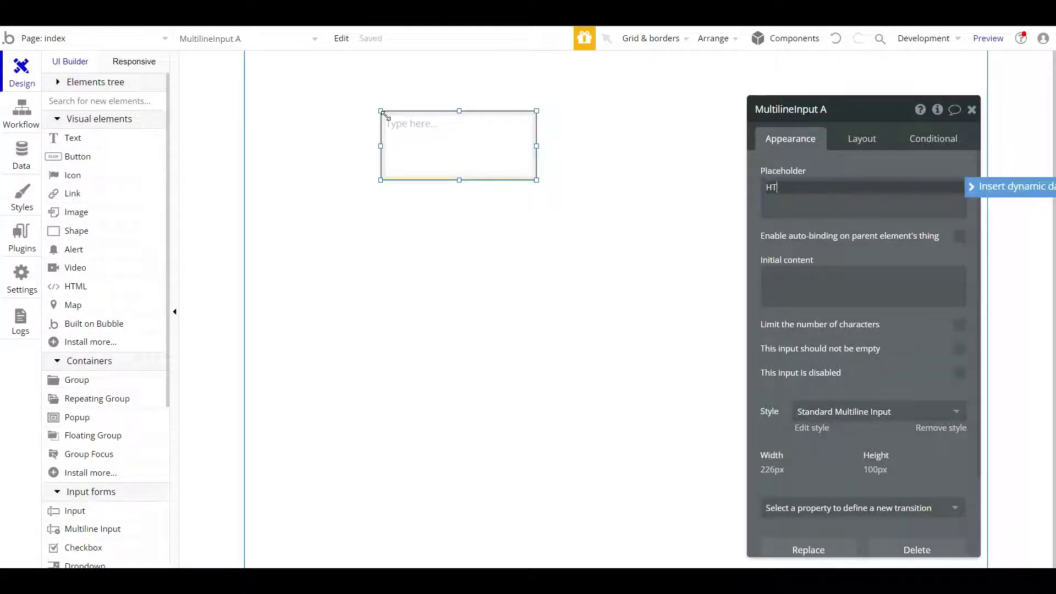
type("ML")
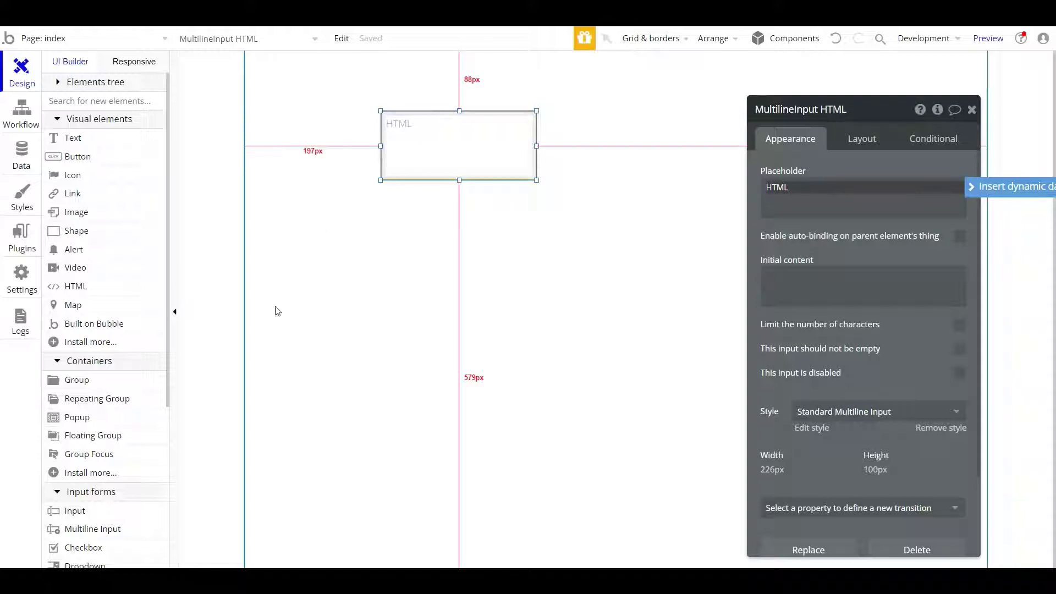
- Add two single-line inputs below the HTML field, with the placeholders Names and Profiles
left_click_drag(132, 511, 385, 193)
type("Na")
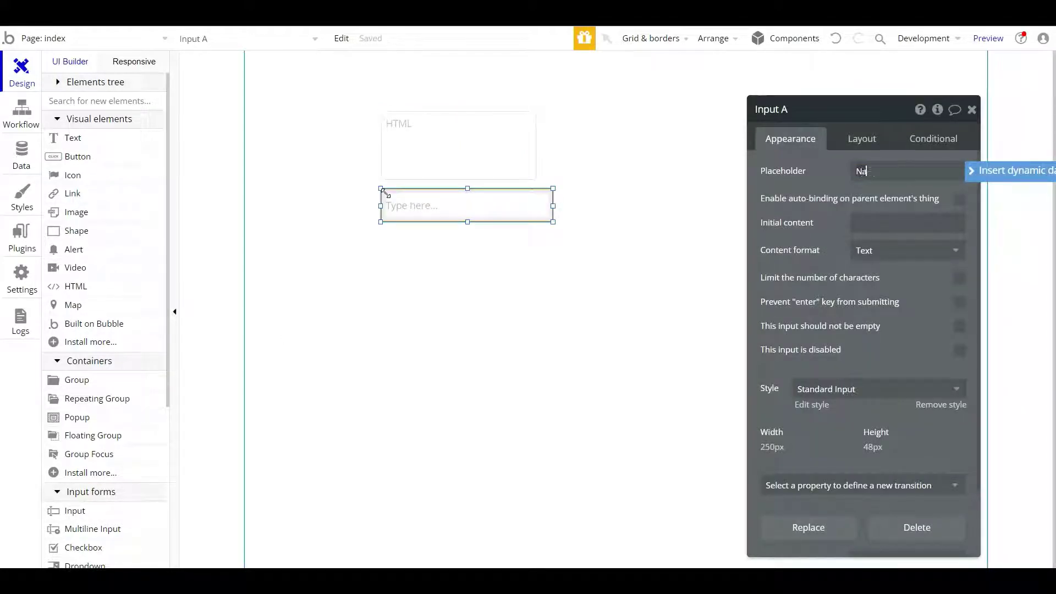
type("mes")
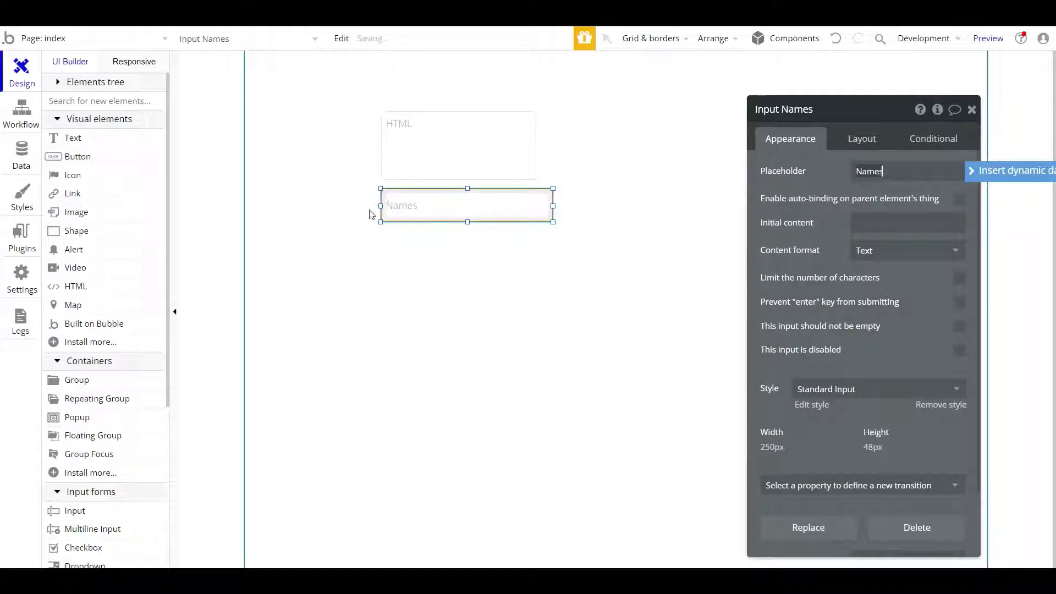
left_click_drag(143, 512, 387, 241)
type("Pr")
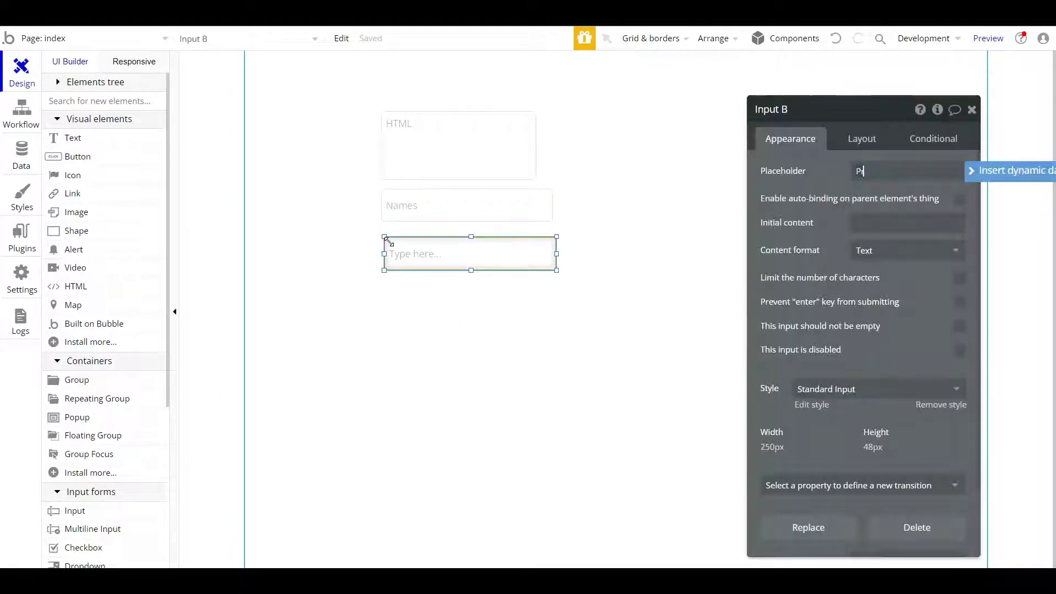
type("ofiles")
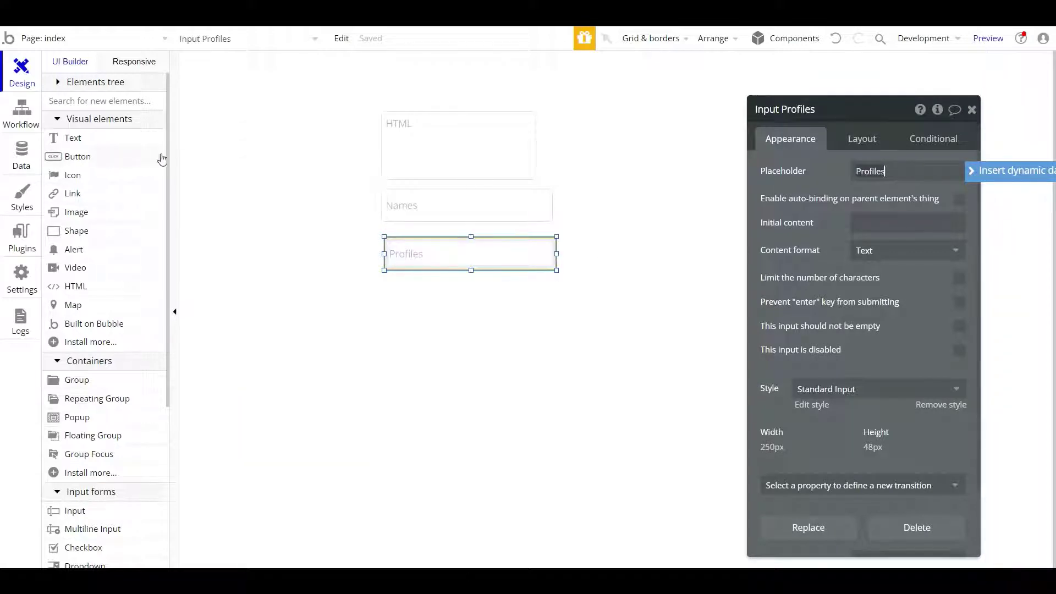
- Place a button below the Profiles input and label it Submit
left_click_drag(134, 156, 389, 300)
type("Su")
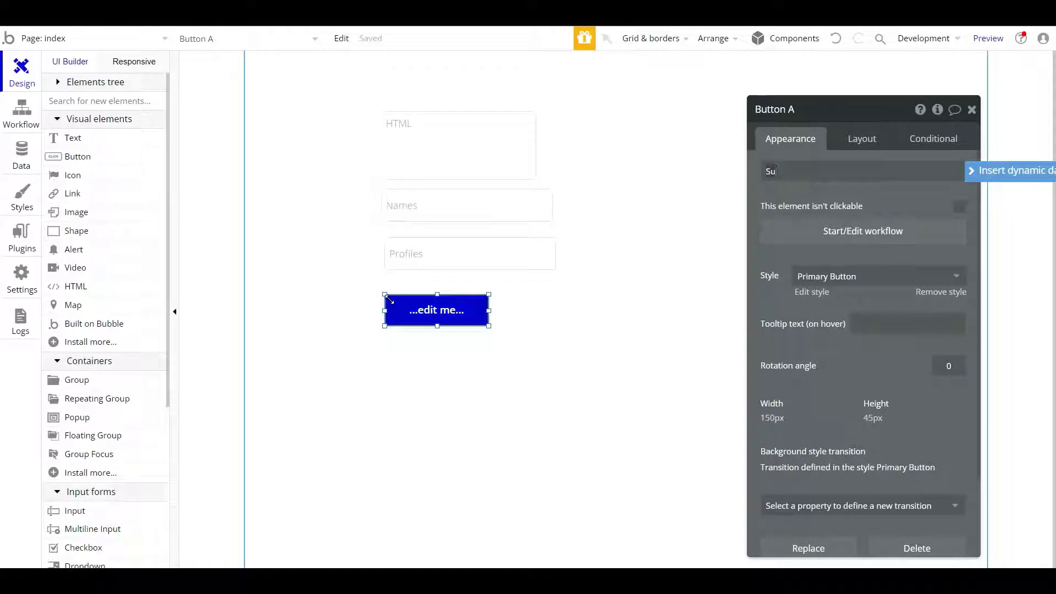
type("bmit")
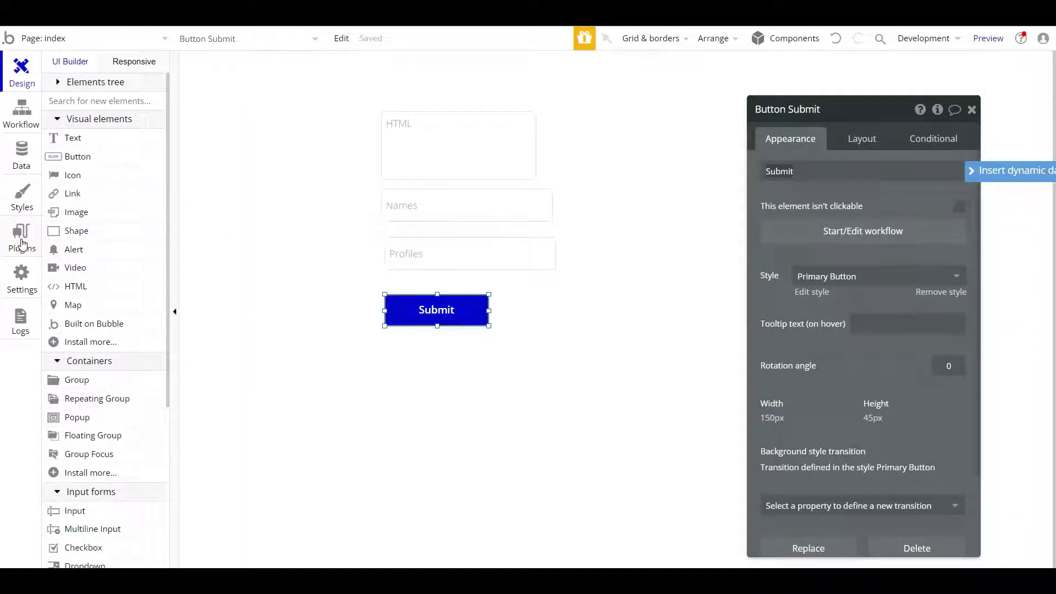
- Install the API Connector plugin in the app
left_click(22, 240)
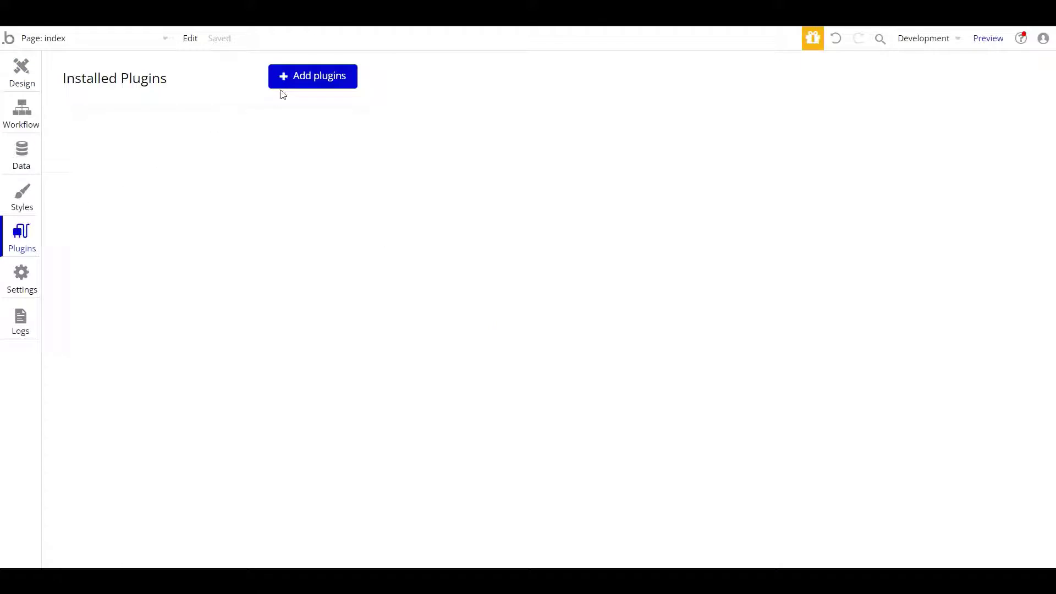
left_click(311, 78)
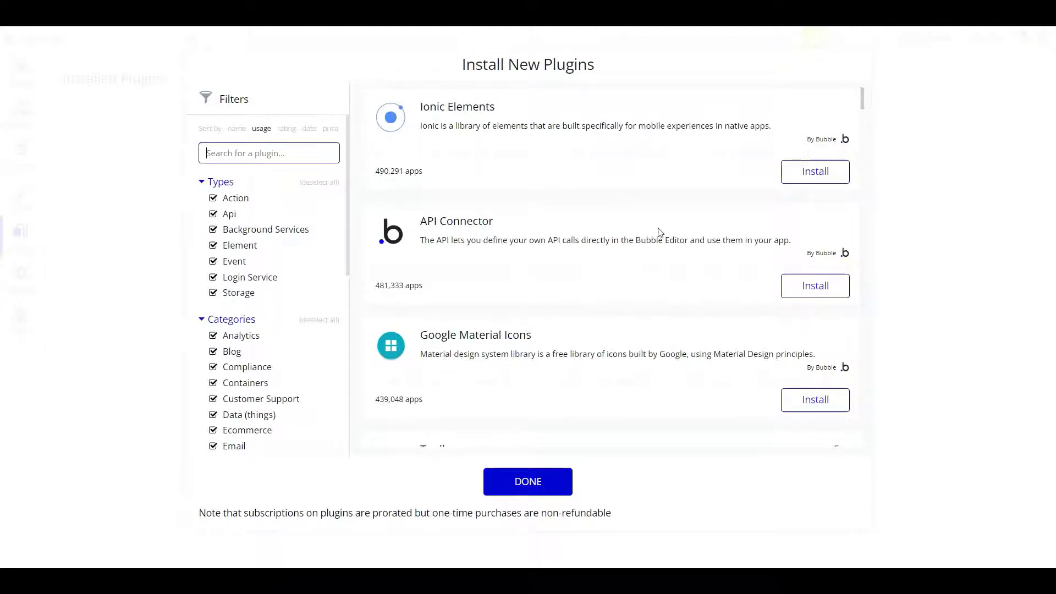
left_click(797, 285)
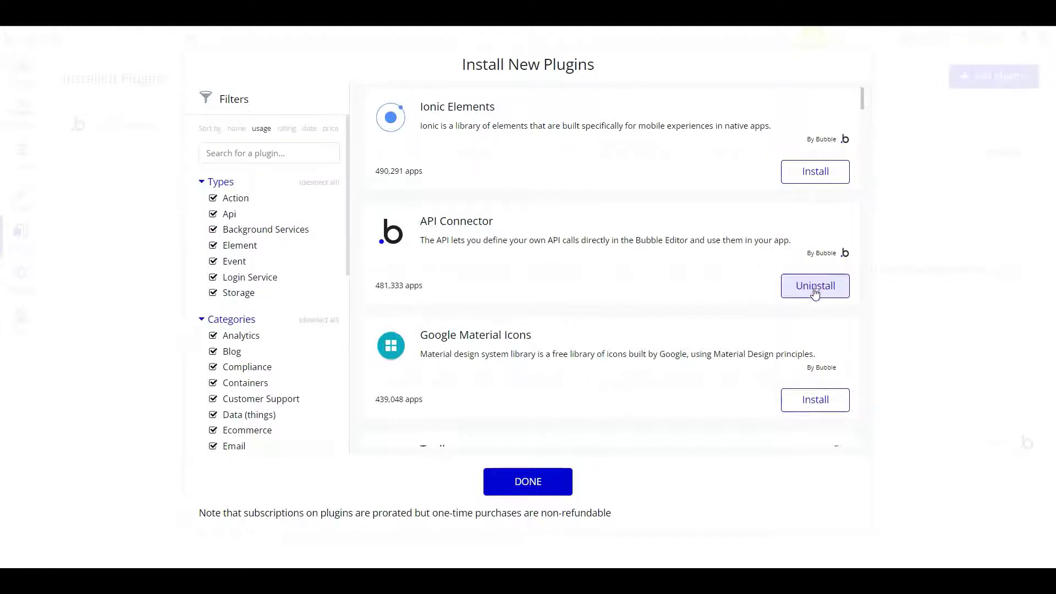
left_click(531, 484)
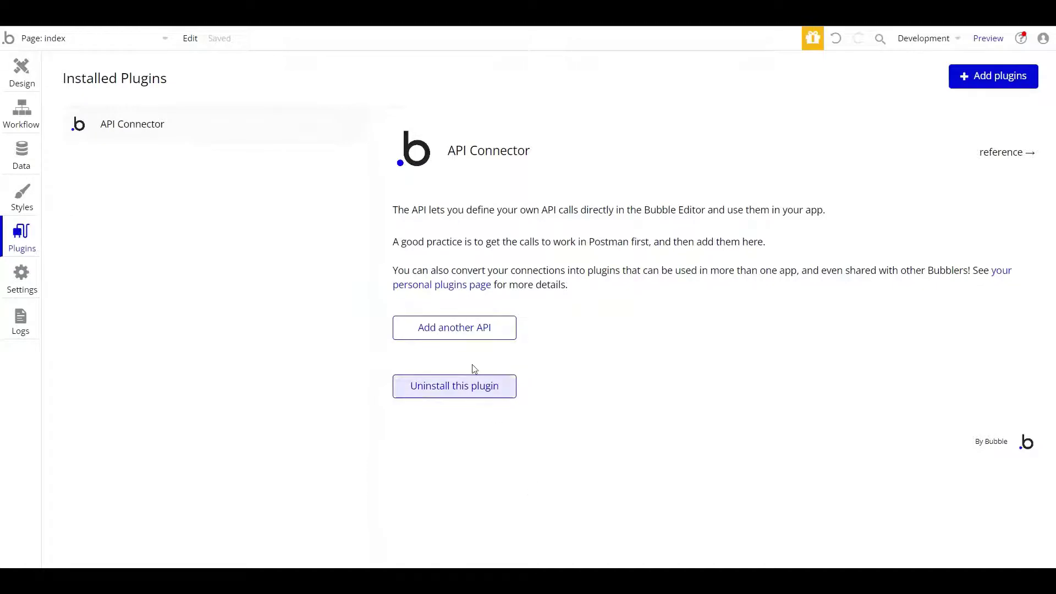
- Add a new API in the API Connector and name it PDF.co HTML to PDF
left_click(457, 327)
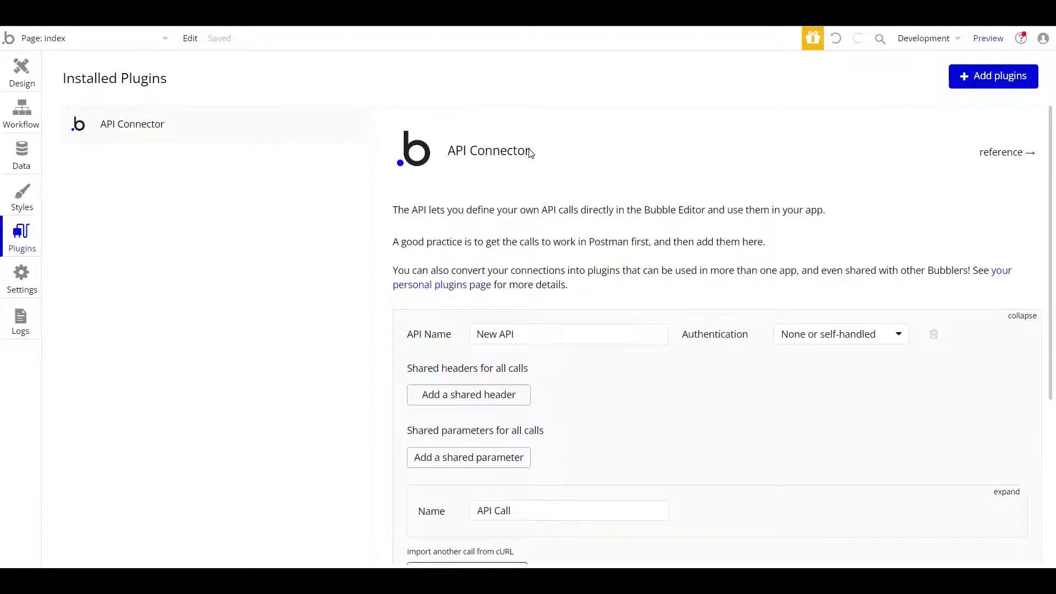
left_click(525, 340)
key("BackSpace")
key("BackSpace")
key("BackSpace")
key("BackSpace")
key("BackSpace")
key("BackSpace")
key("BackSpace")
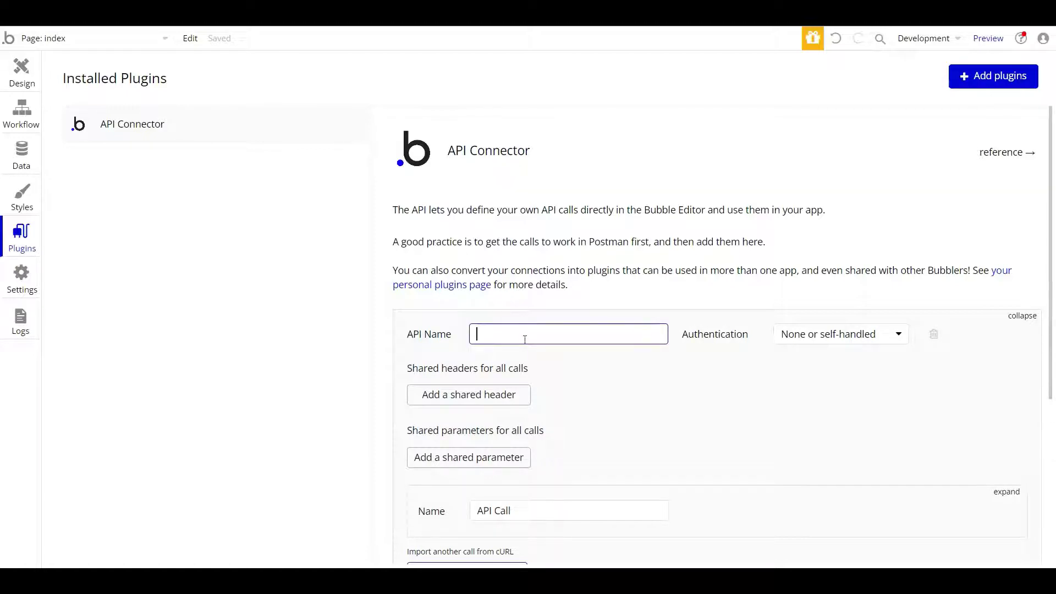
type("PDF.co HTML to PDF")
left_click(840, 461)
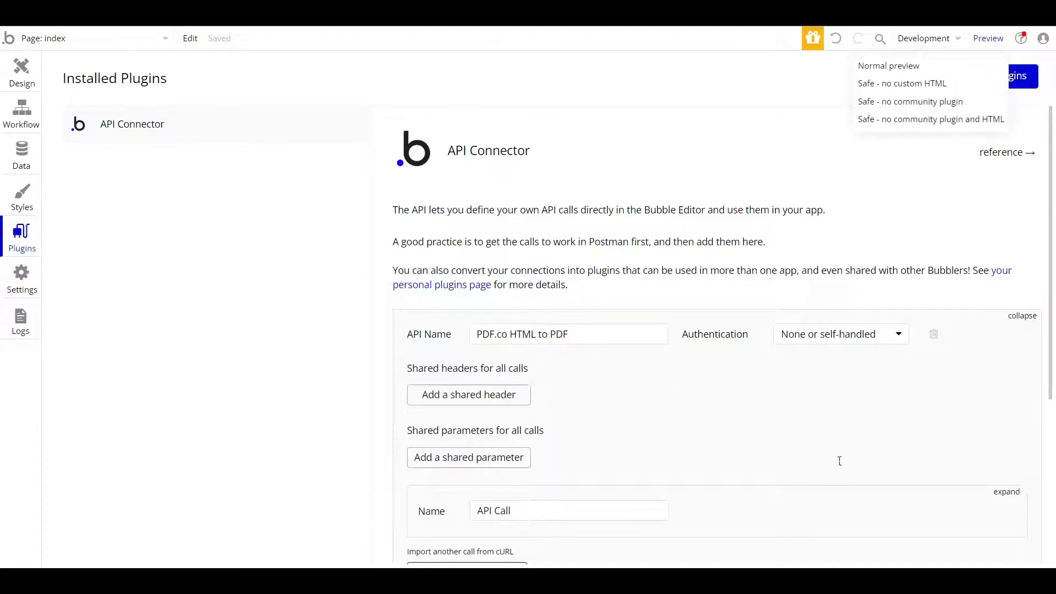
- Expand the API's default call and rename it HTML to PDF
left_click(1007, 492)
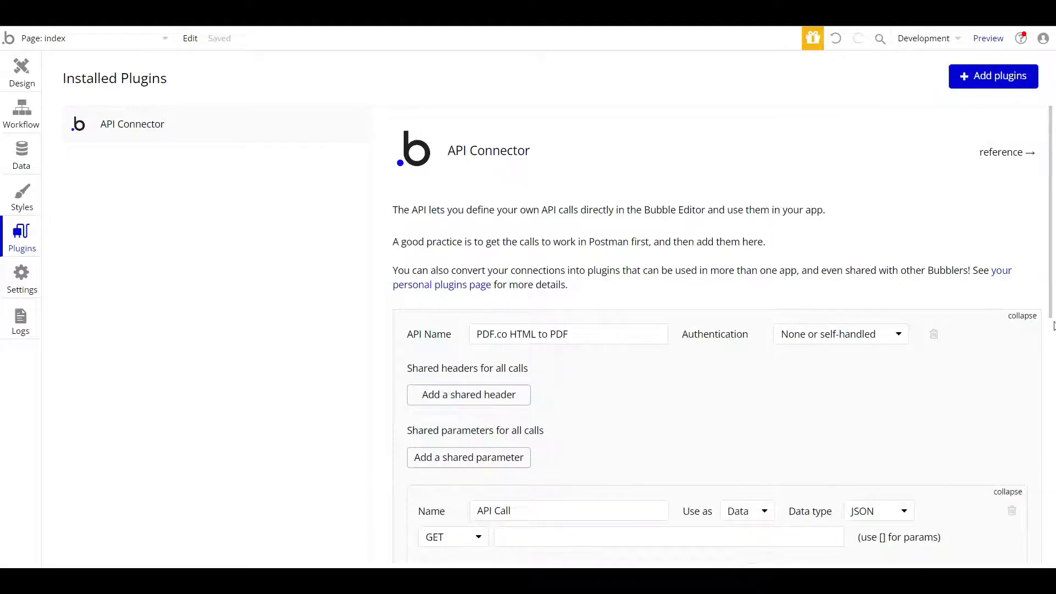
scroll(1052, 321, "down", 5)
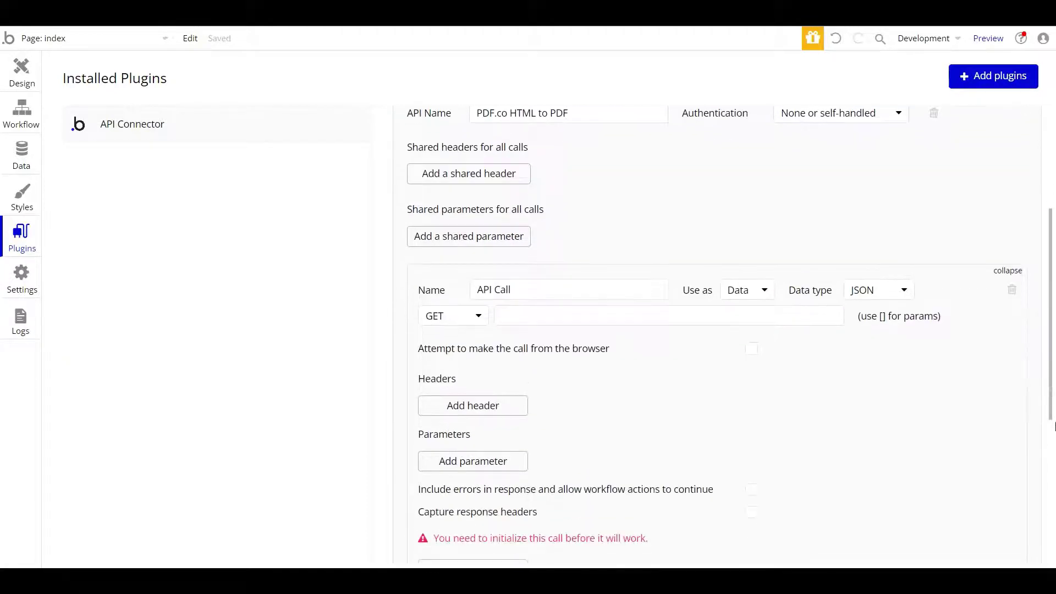
left_click(521, 231)
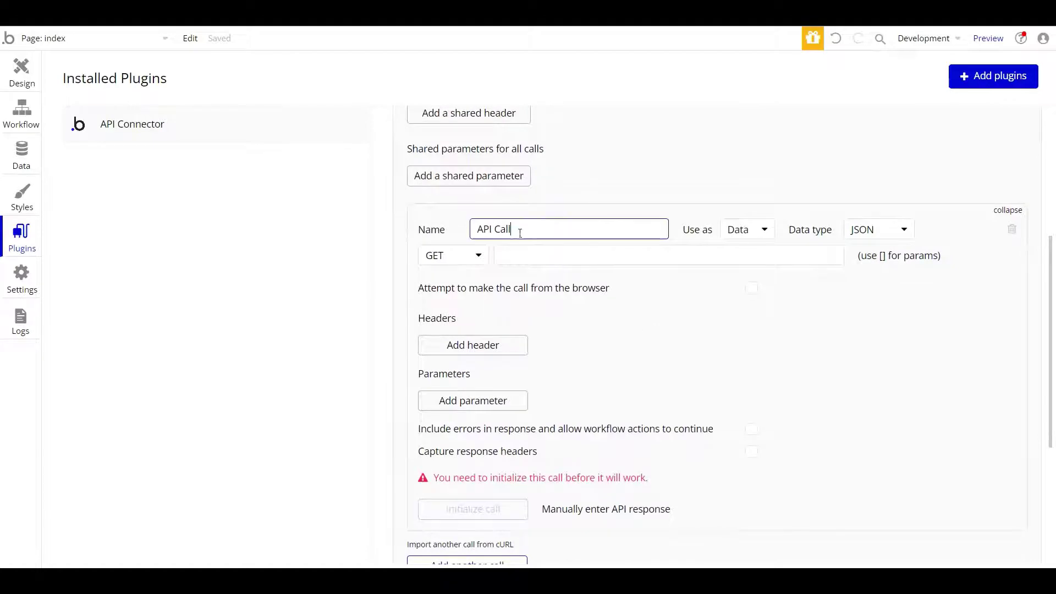
key("BackSpace")
key("BackSpace")
key("BackSpace")
key("BackSpace")
key("BackSpace")
key("BackSpace")
key("BackSpace")
key("BackSpace")
type("HTML to PDF")
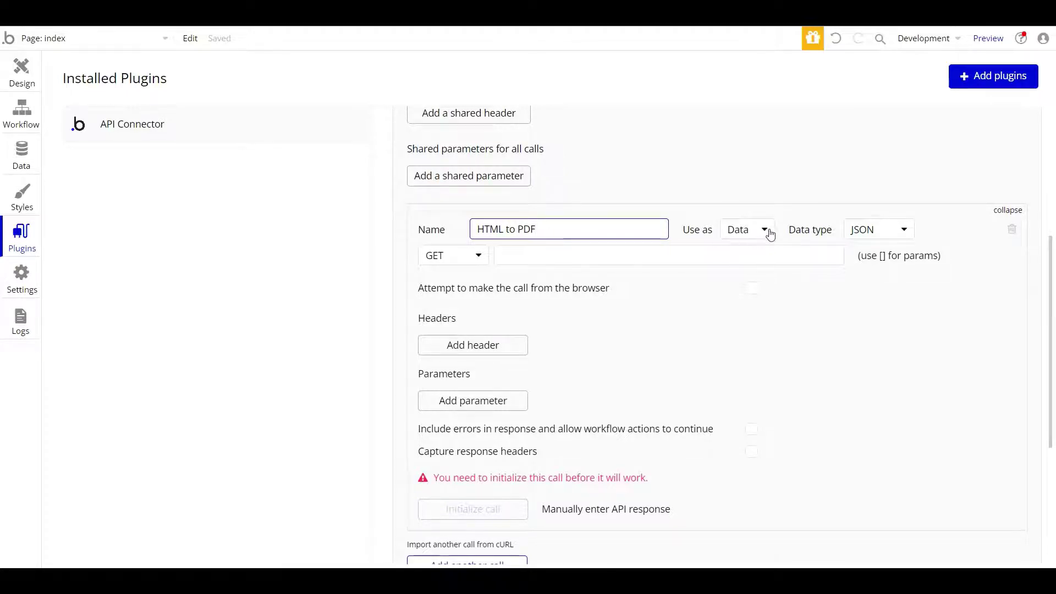
- Set the HTML to PDF call to be used as an Action, with JSON as its data type
left_click(769, 231)
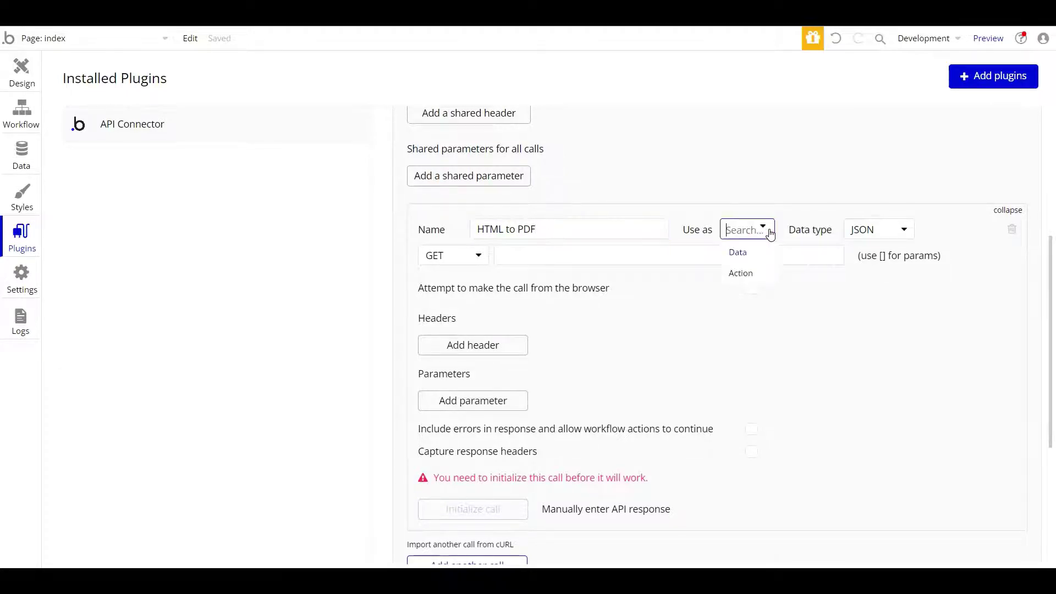
left_click(754, 275)
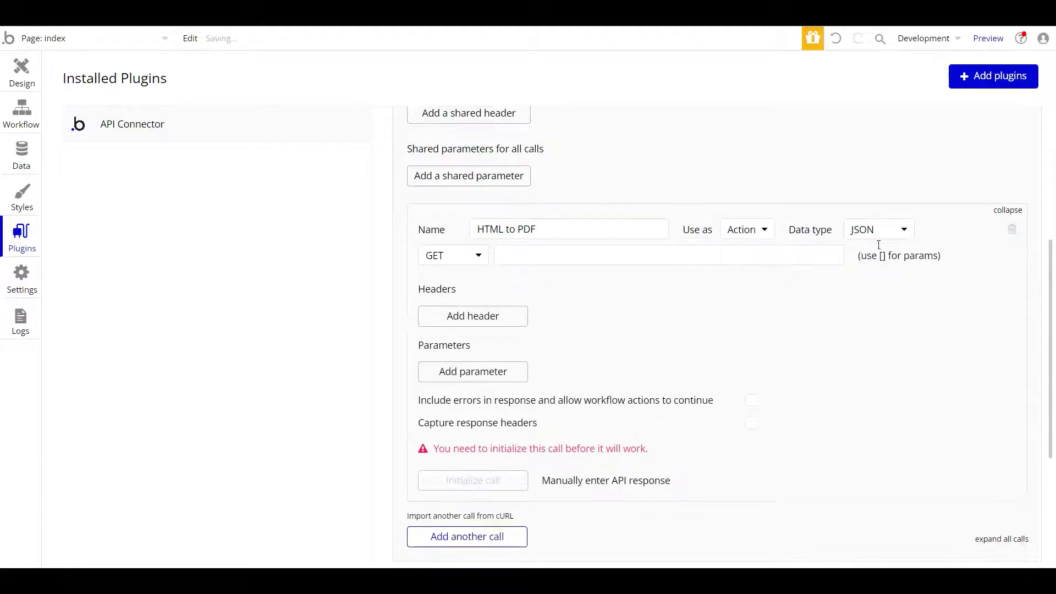
left_click(908, 231)
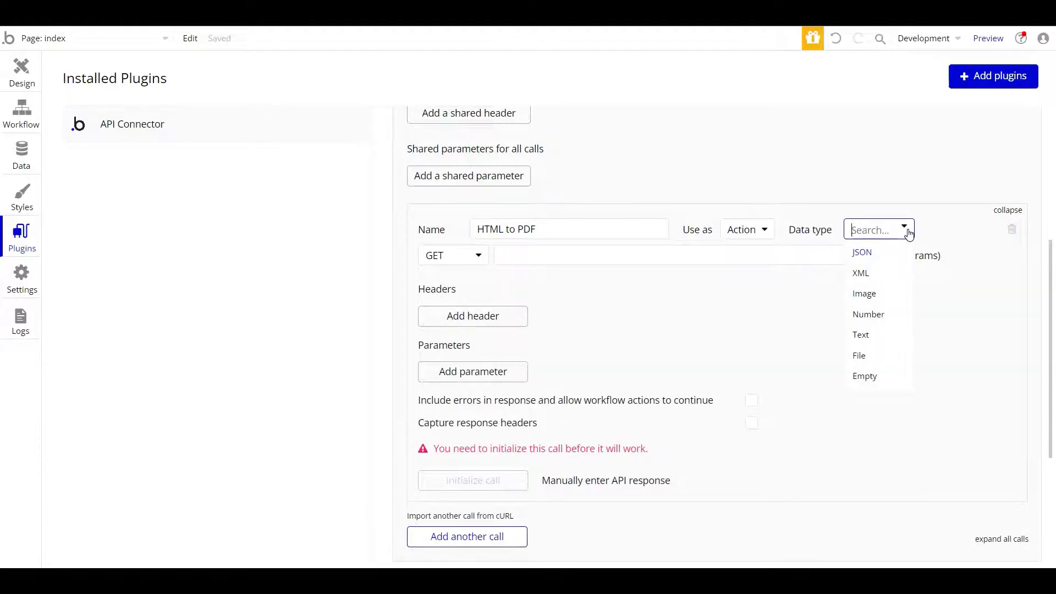
key("Return")
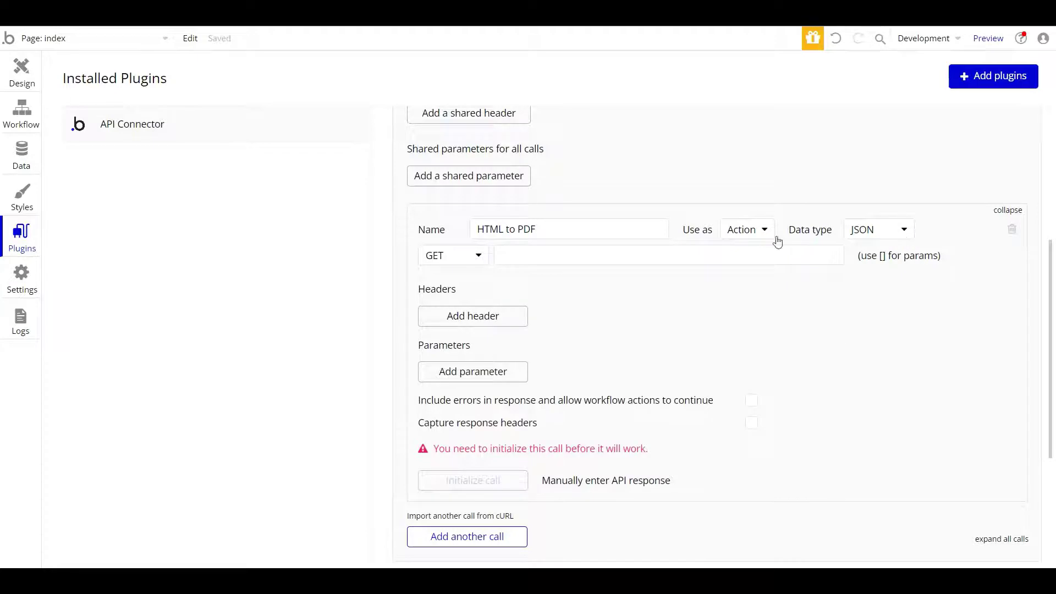
left_click(480, 257)
left_click(447, 299)
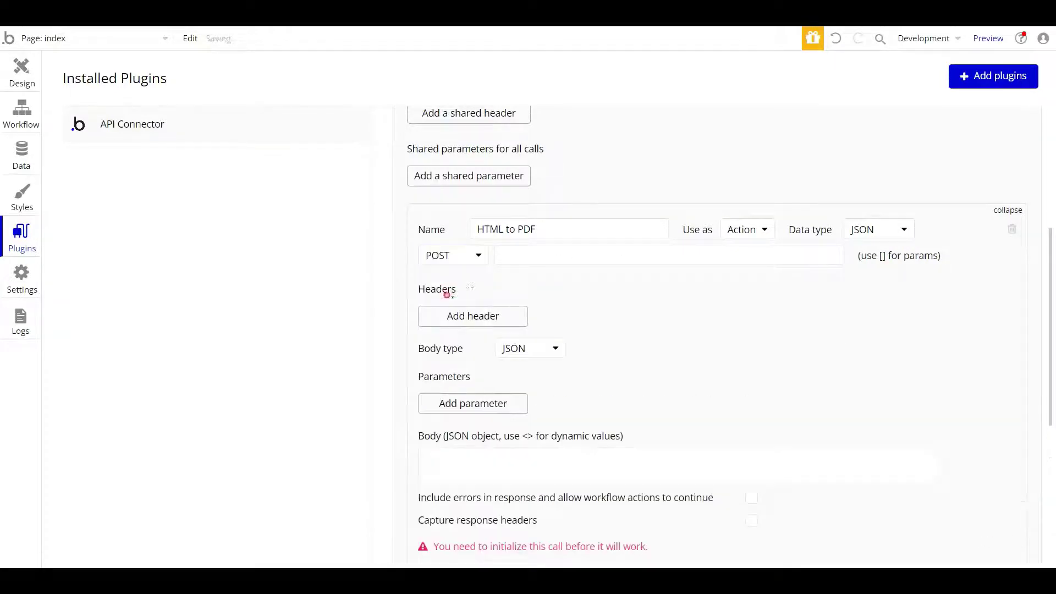
left_click(507, 255)
type("https://api.pdf.co/v1/pdf/convert/from/html")
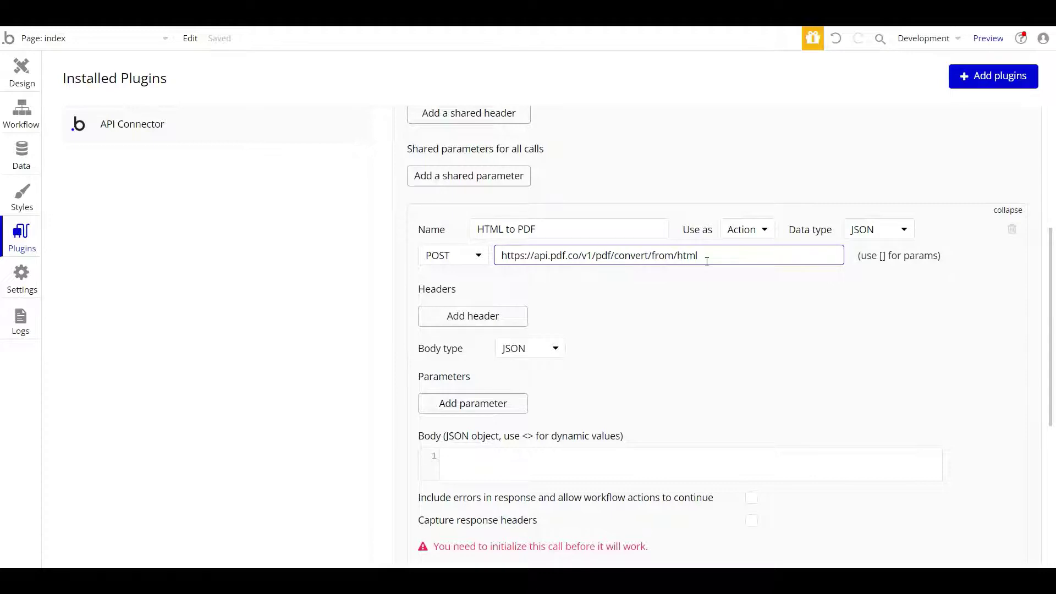
- Add an x-api-key header to the call, using the API key copied from the PDF.co dashboard as its value
left_click(479, 317)
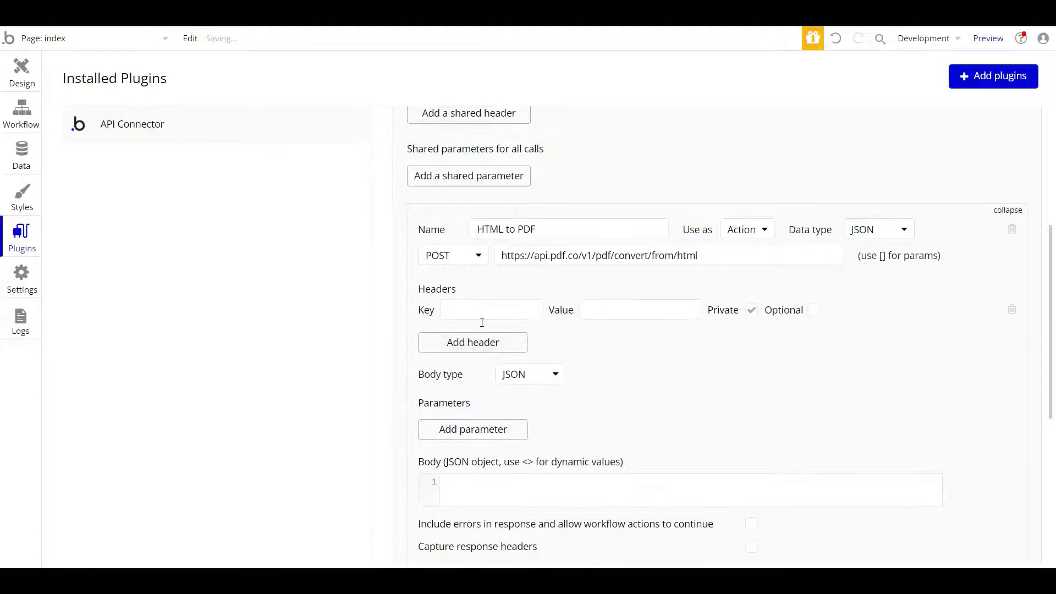
left_click(477, 318)
type("x-api-key")
left_click(589, 316)
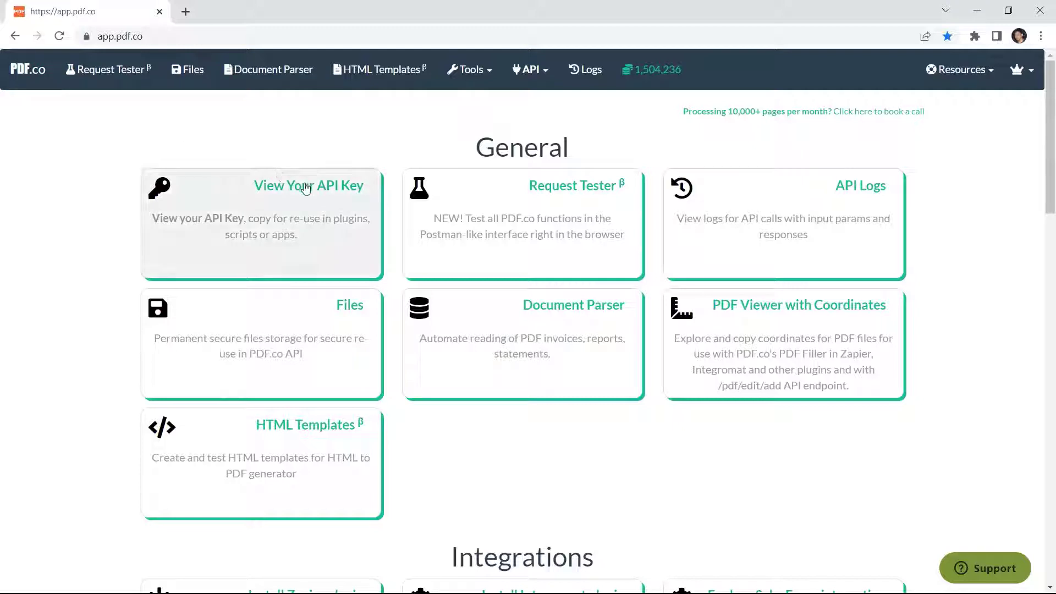
left_click(307, 189)
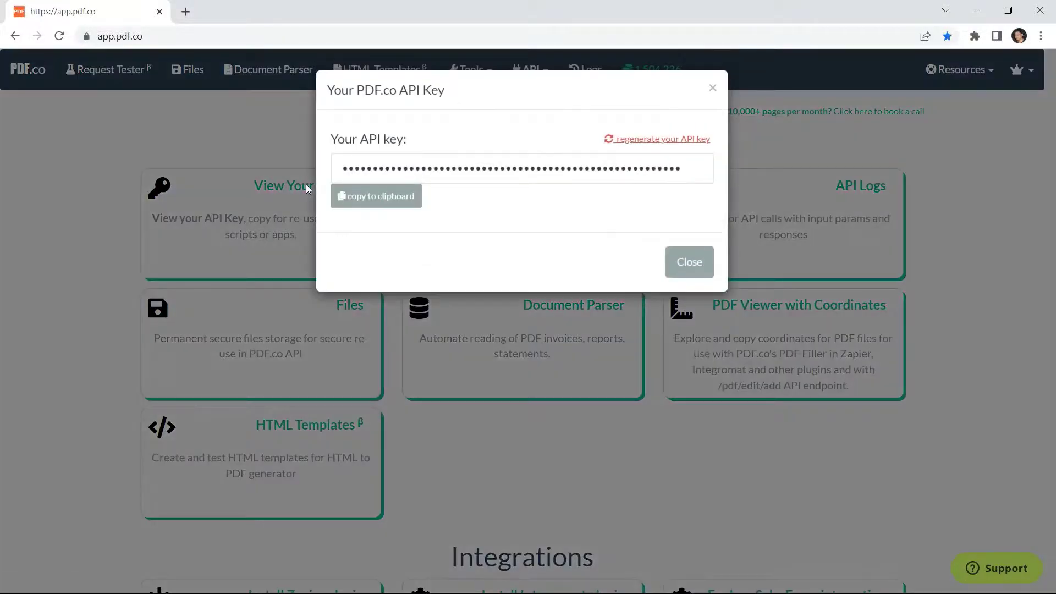
left_click(376, 198)
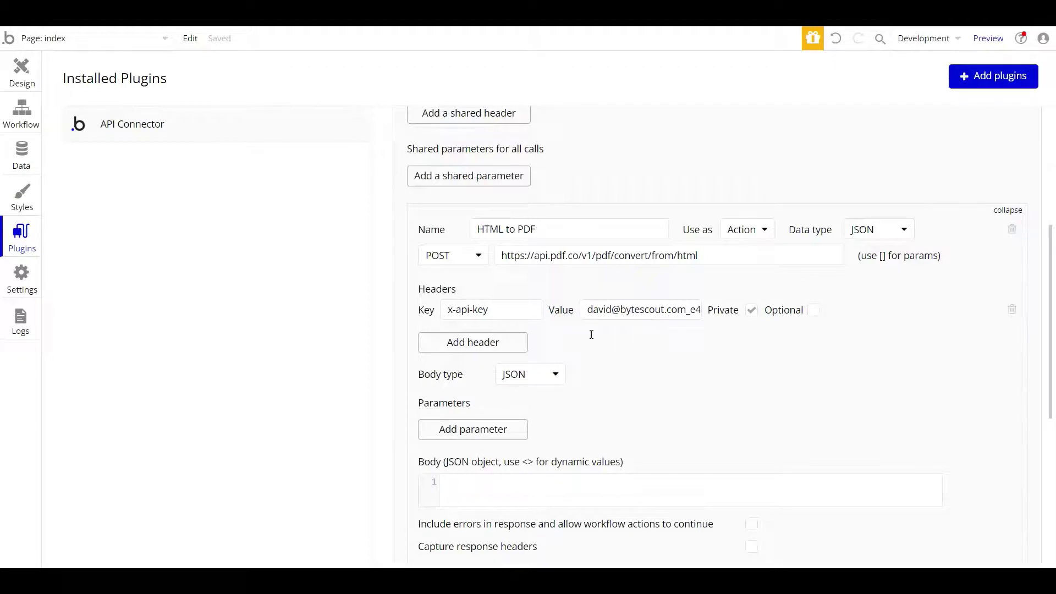
- Add a second header to the HTML to PDF call with key accept and value application/pdf
left_click(469, 349)
left_click(460, 338)
type("accept")
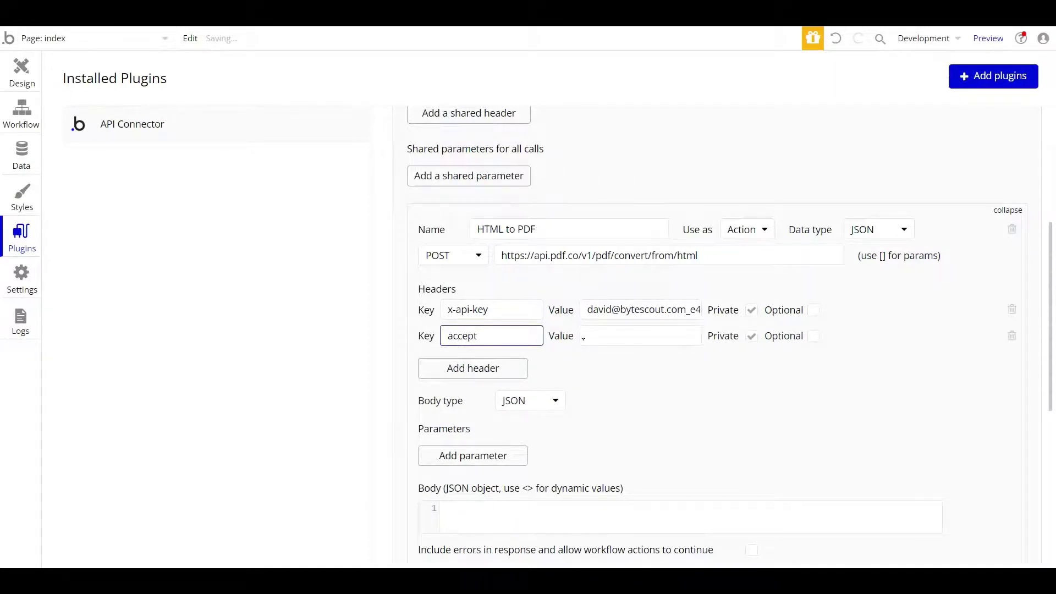
left_click(584, 338)
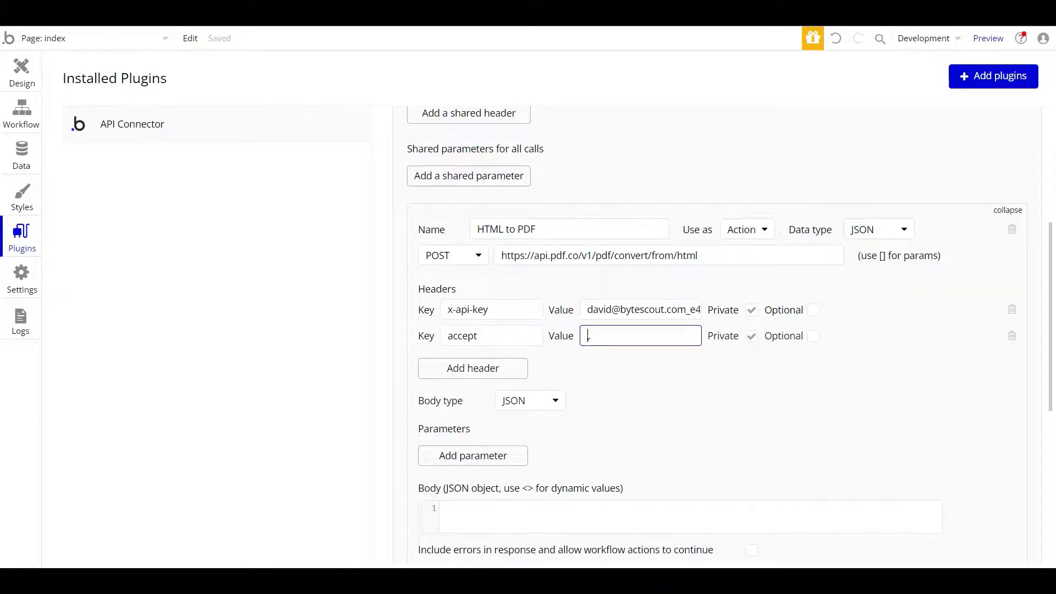
type("application/pdf")
- Add a parameter to the call with key html and value <h1>Bubble.io</h1>
left_click(473, 463)
left_click(459, 453)
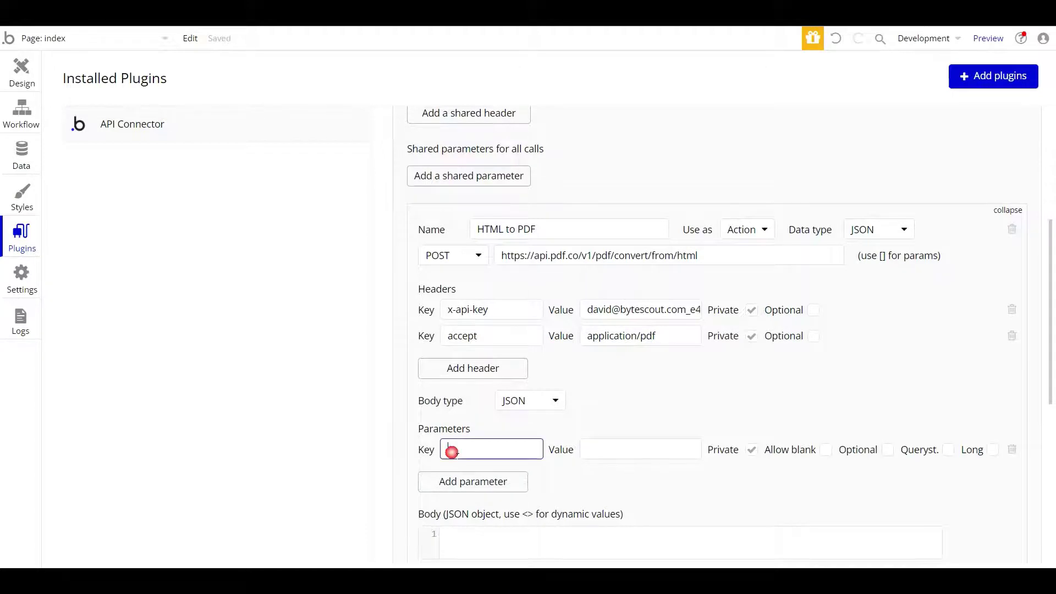
type("html")
left_click(588, 455)
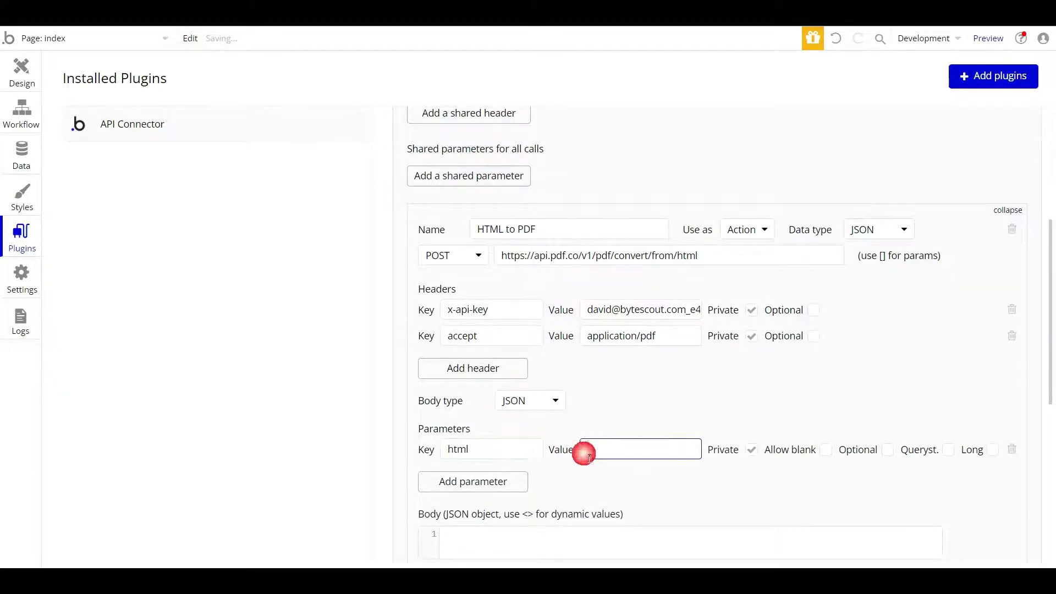
type("<>")
key("Left")
type("h1")
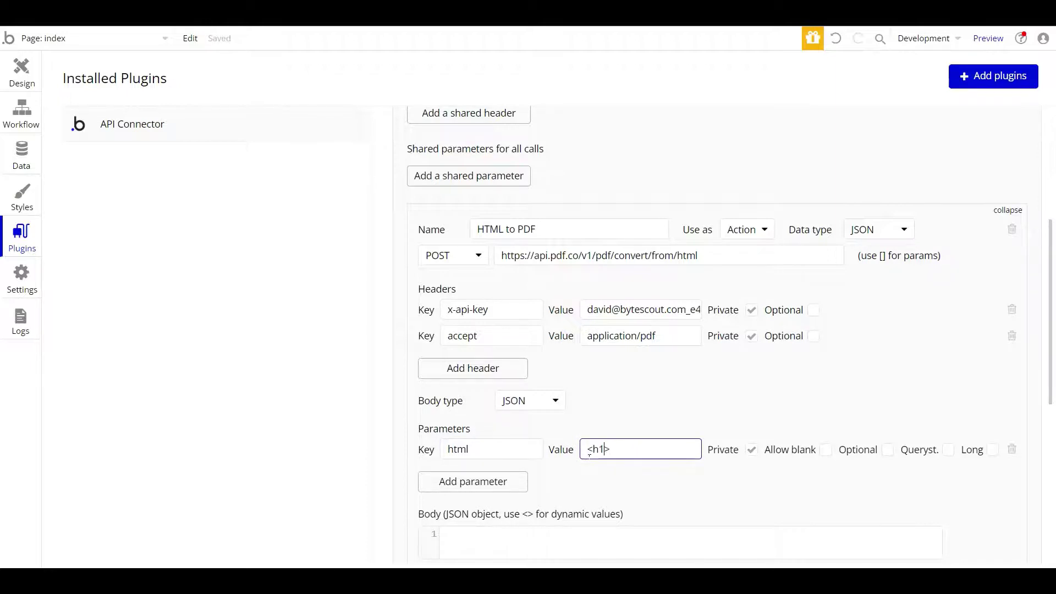
key("Right")
type("Bubble.io<>")
key("Left")
type("/h1")
- Add a second parameter to the call with key Names and value Result
left_click(468, 489)
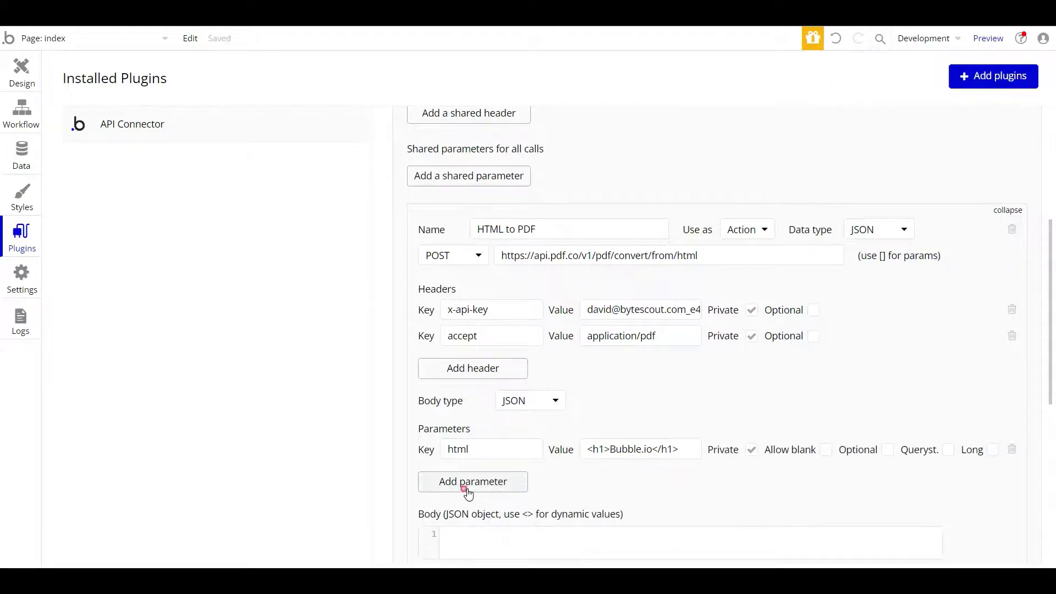
left_click(456, 479)
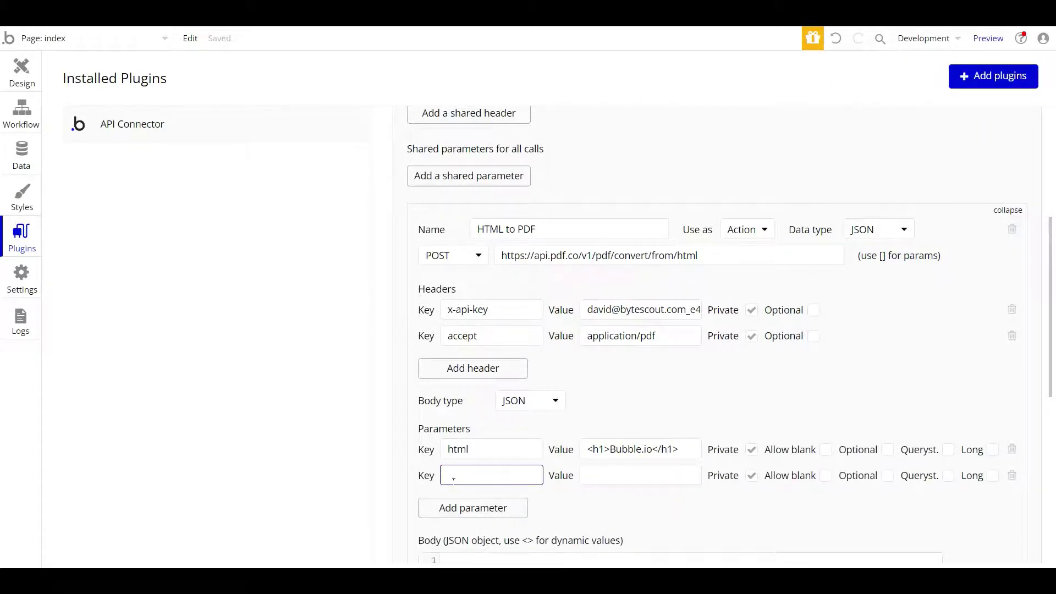
type("Names")
left_click(596, 478)
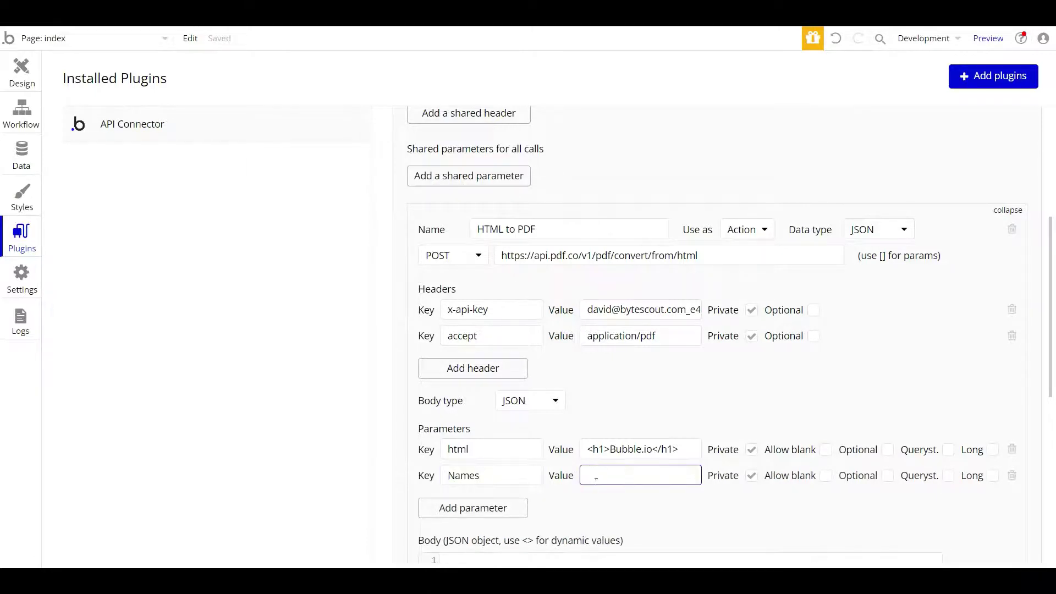
type("Result")
- Add a third parameter to the call with key Profiles and value {}
left_click(466, 514)
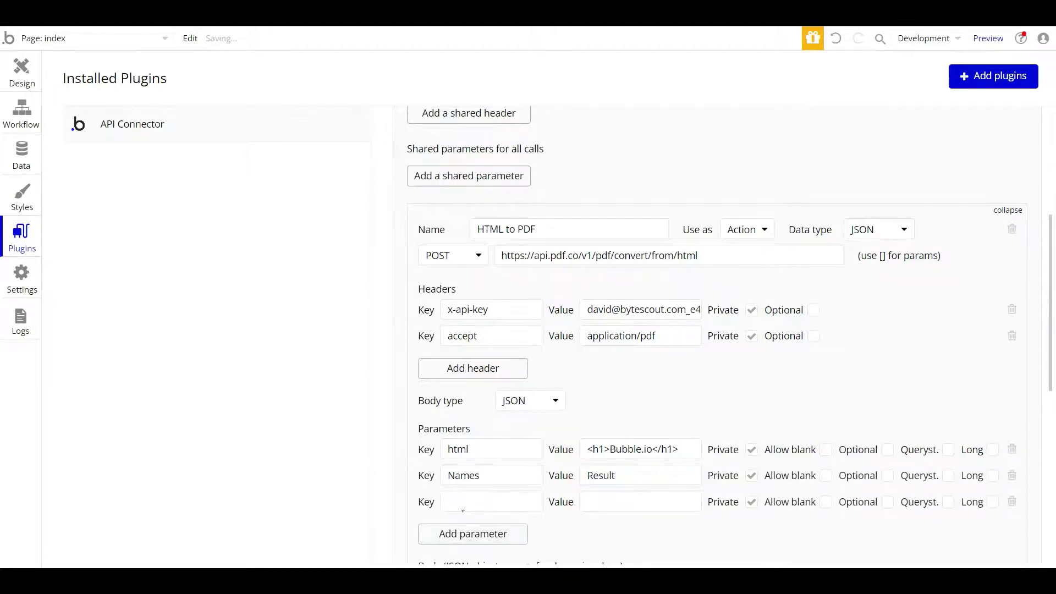
left_click(463, 510)
type("Profiles")
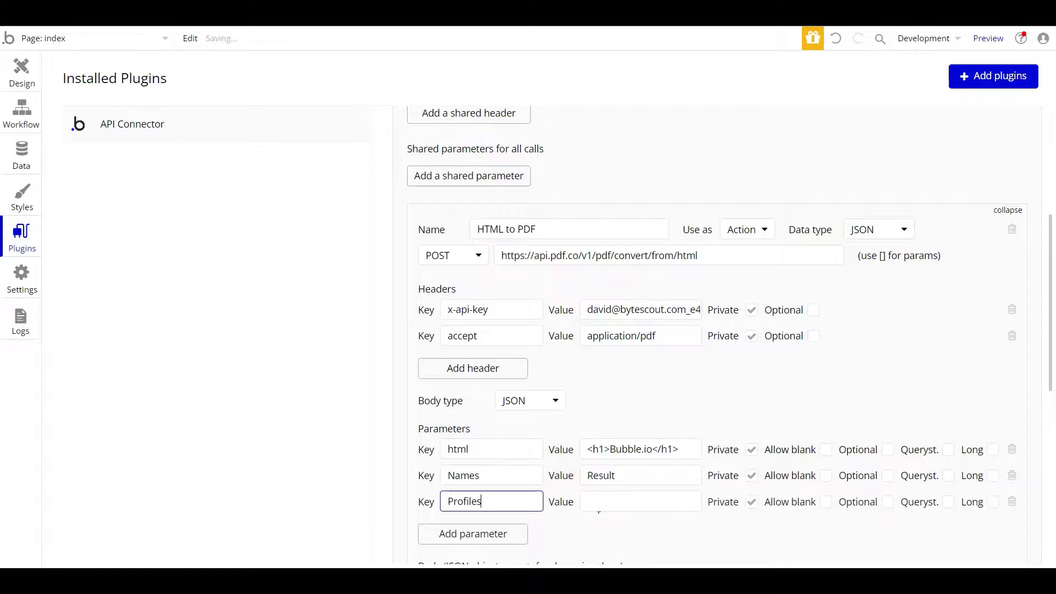
left_click(597, 511)
type("{}")
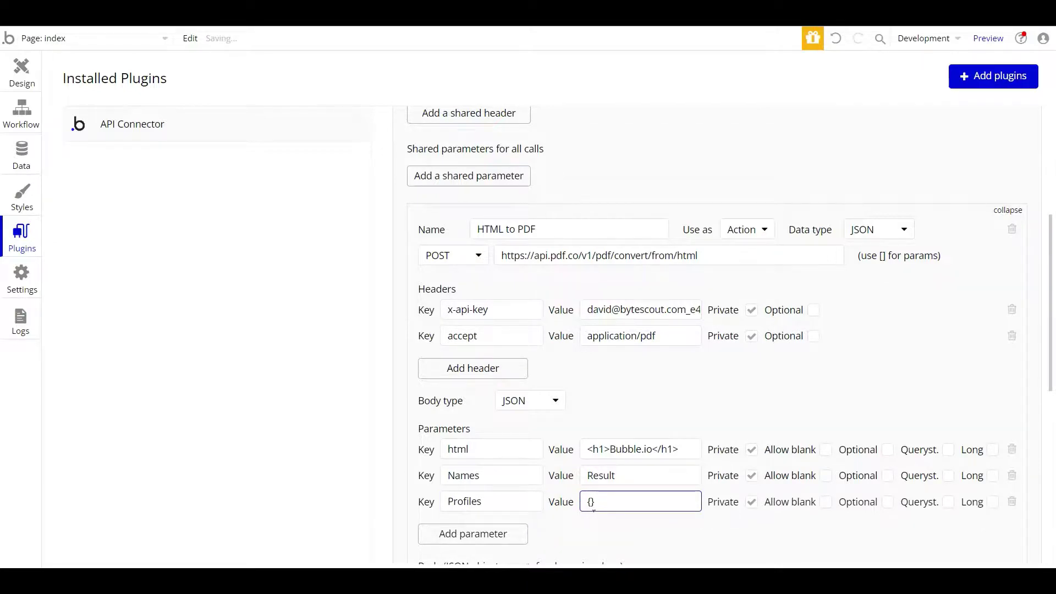
- Mark the html, Names and Profiles parameters as querystring parameters
left_click(949, 450)
left_click(949, 477)
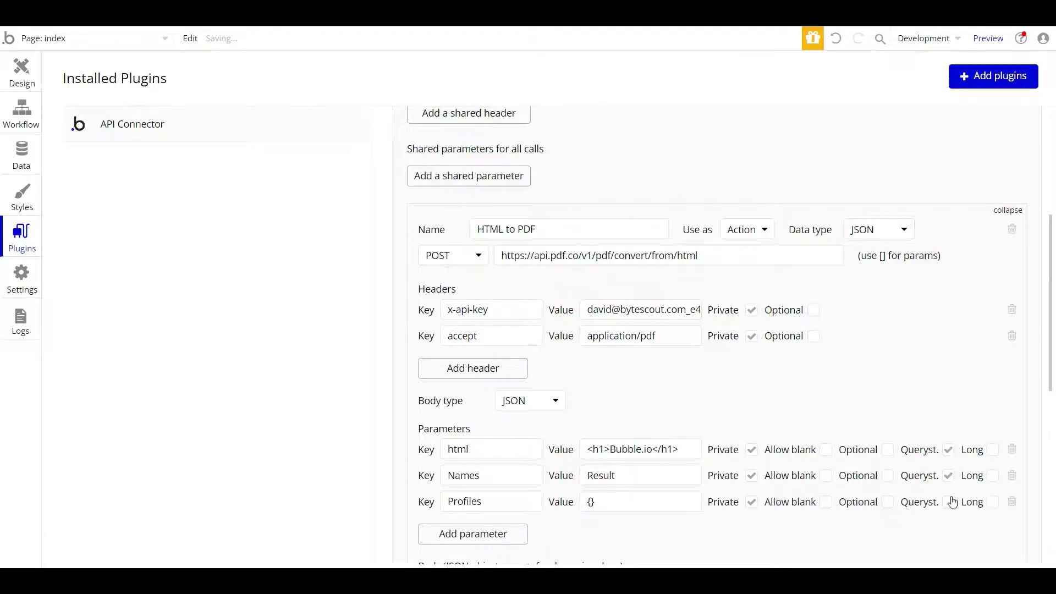
left_click(948, 502)
- Initialize the HTML to PDF call and save its returned values with their suggested data types
left_click_drag(1051, 394, 1051, 476)
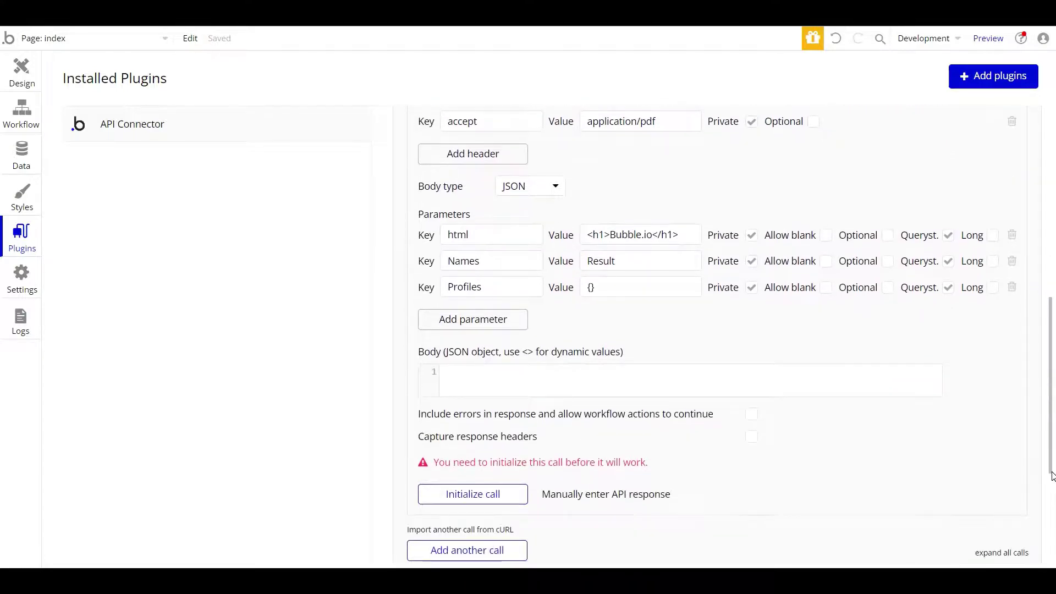
left_click(477, 497)
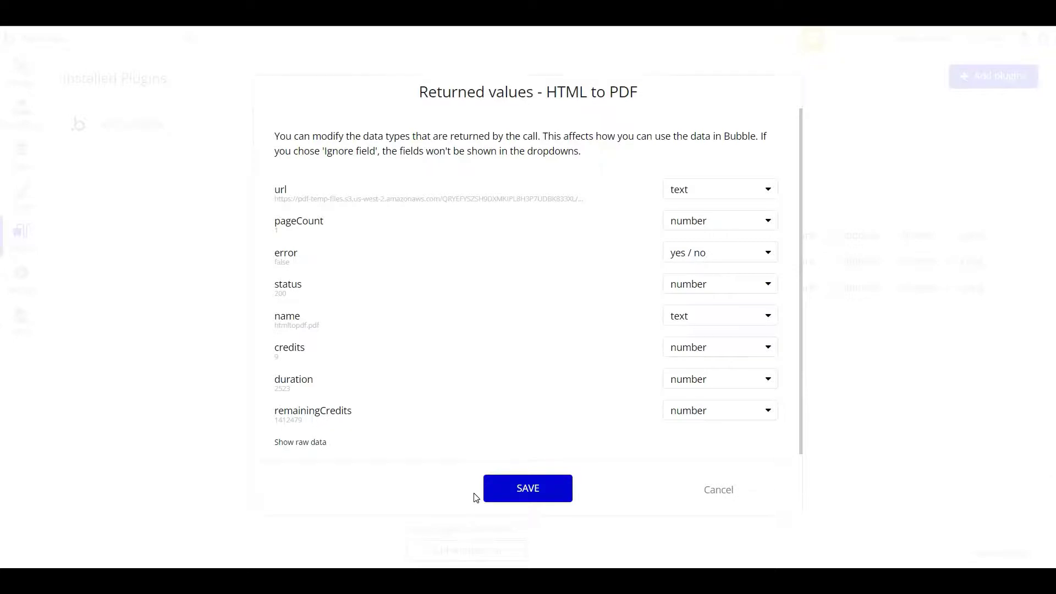
left_click(527, 490)
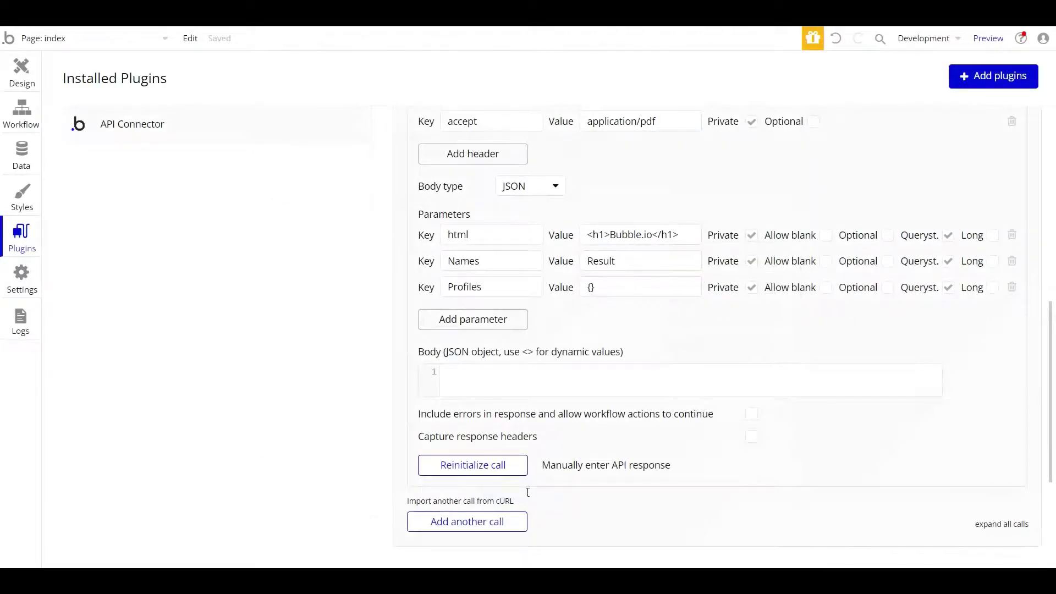
- Create a workflow event on the index page that runs when Button Submit is clicked
left_click(21, 119)
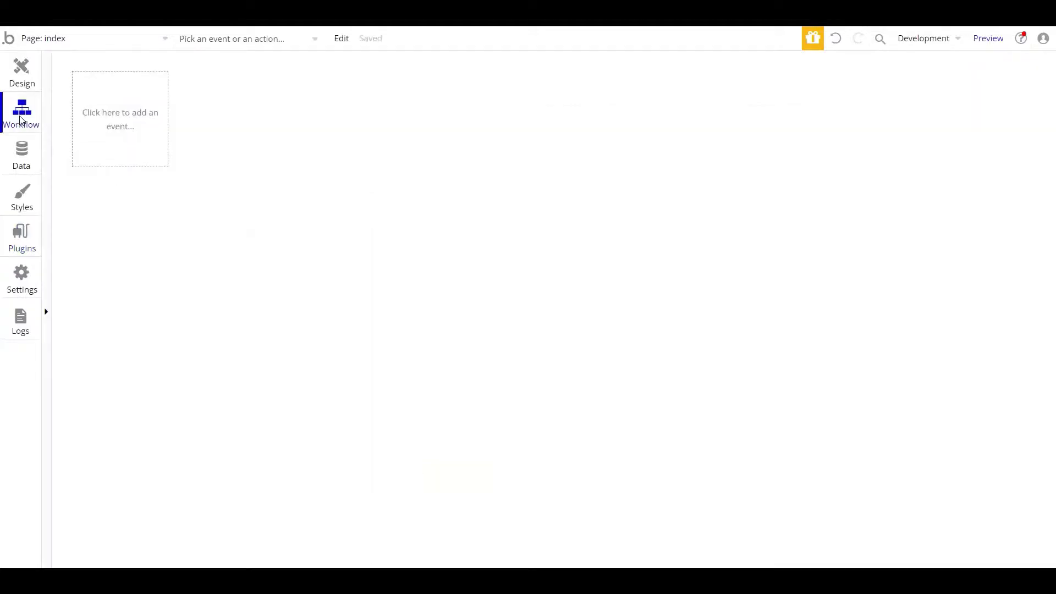
left_click(118, 122)
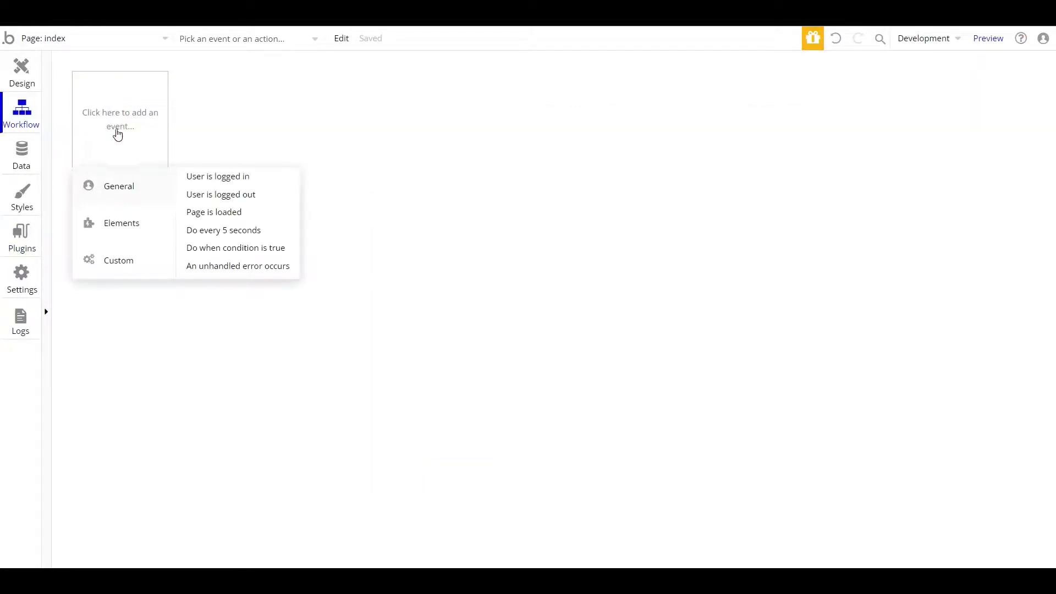
mouse_move(117, 227)
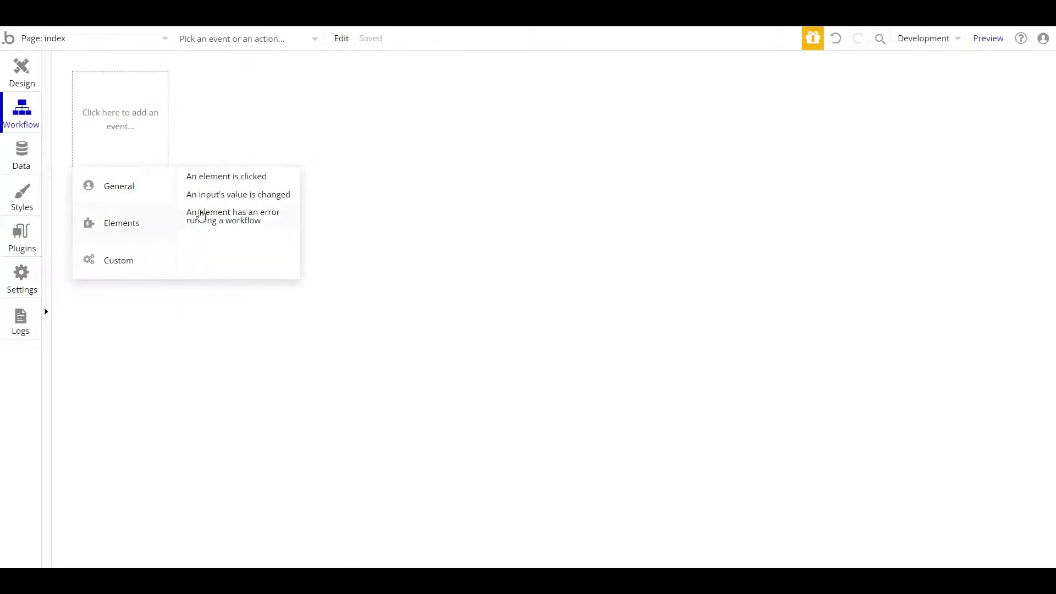
left_click(229, 176)
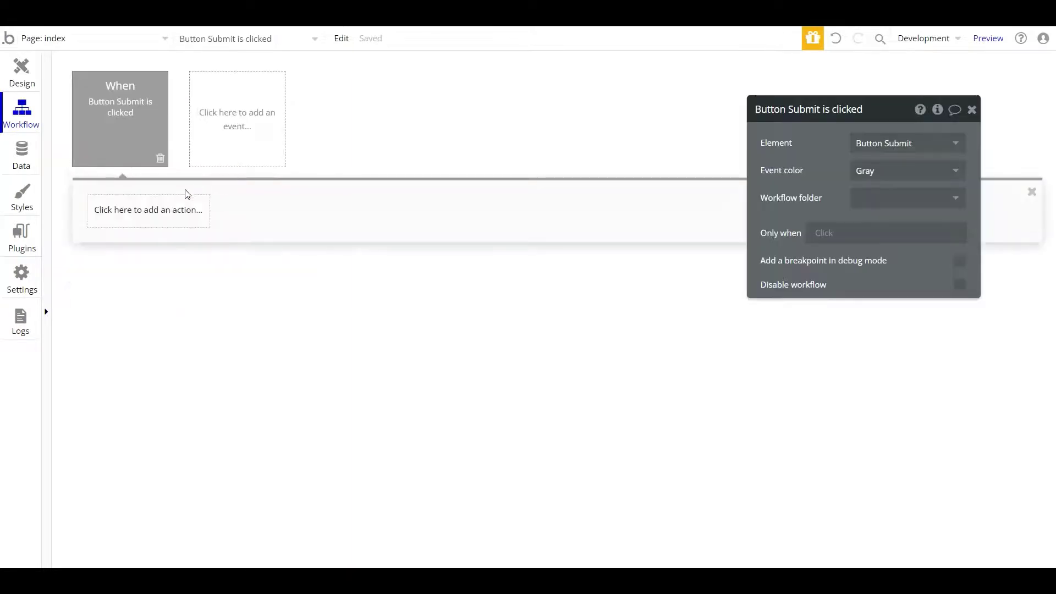
- Add the PDF.co HTML to PDF plugin action to the workflow and set its HTML parameter to MultilineInput HTML's value
left_click(143, 211)
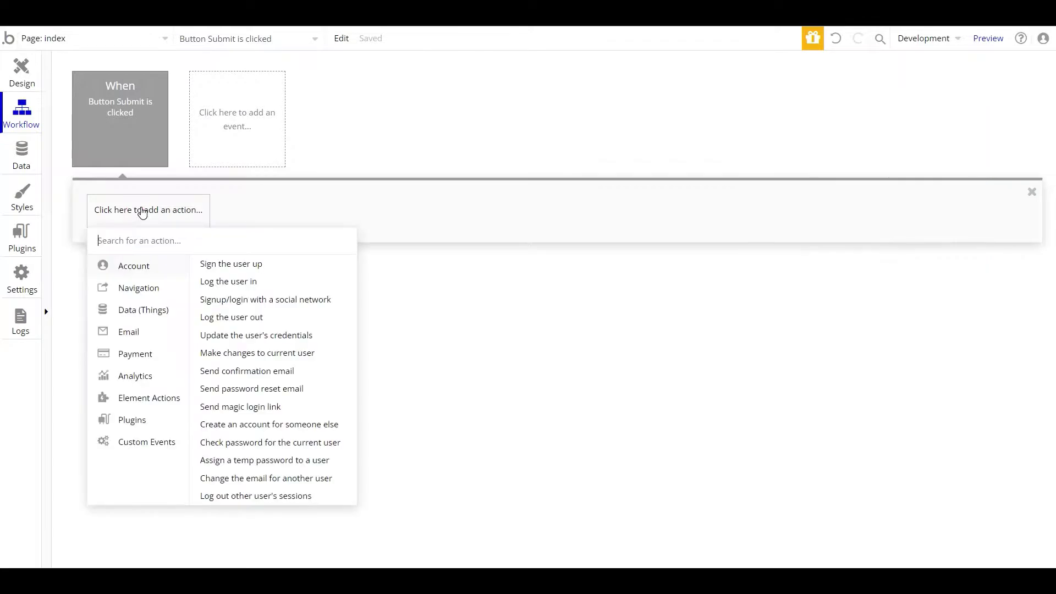
mouse_move(140, 420)
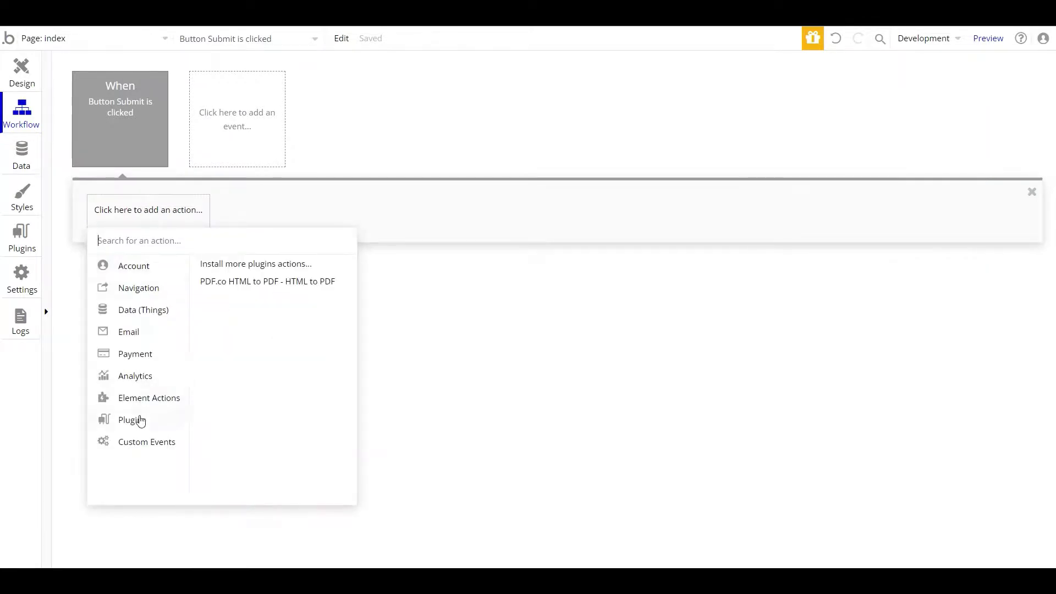
left_click(220, 283)
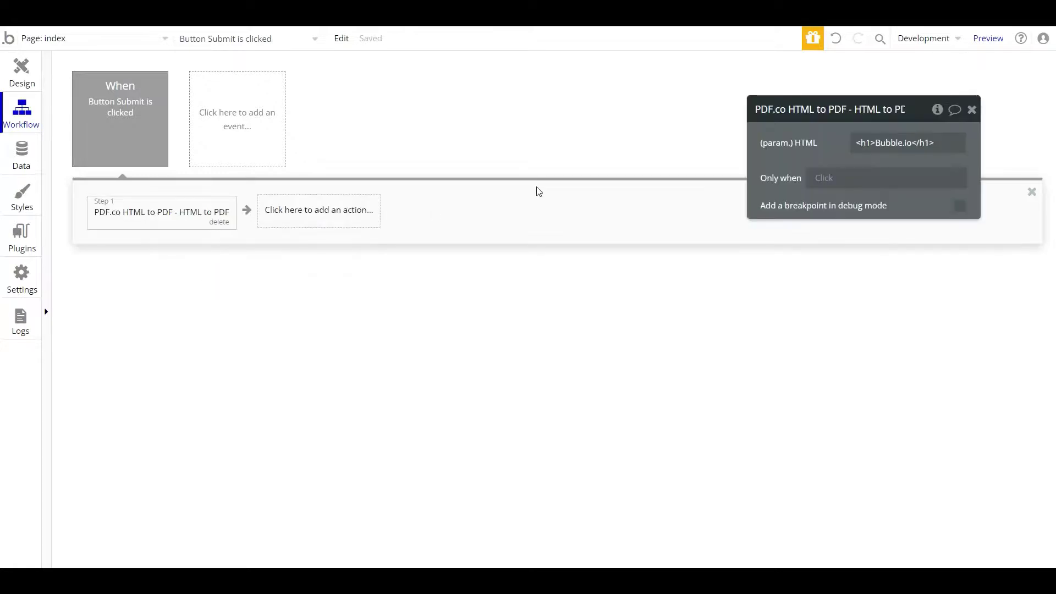
triple_click(942, 143)
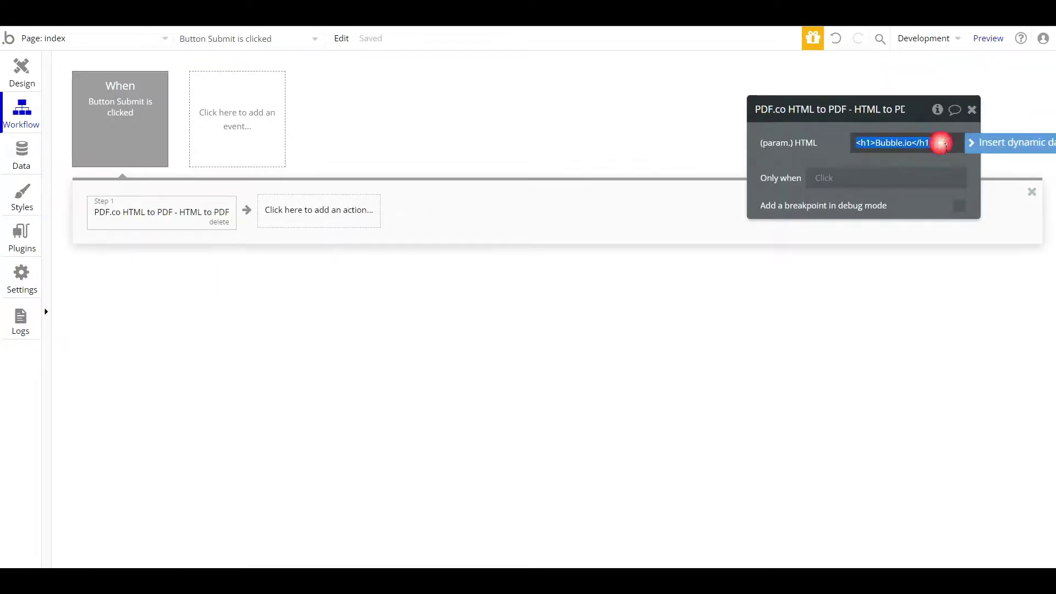
left_click(998, 143)
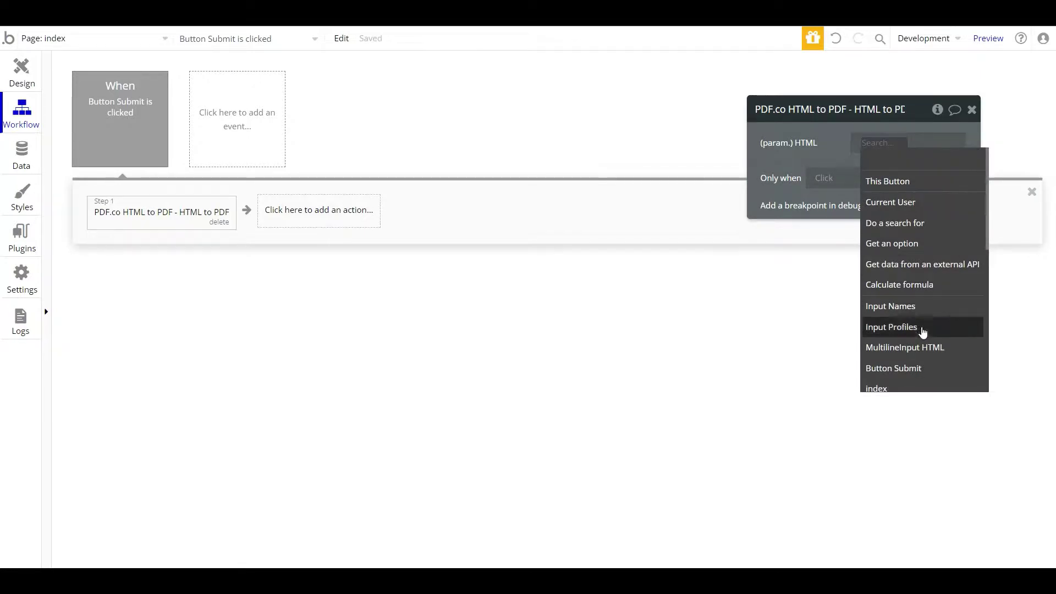
left_click(920, 348)
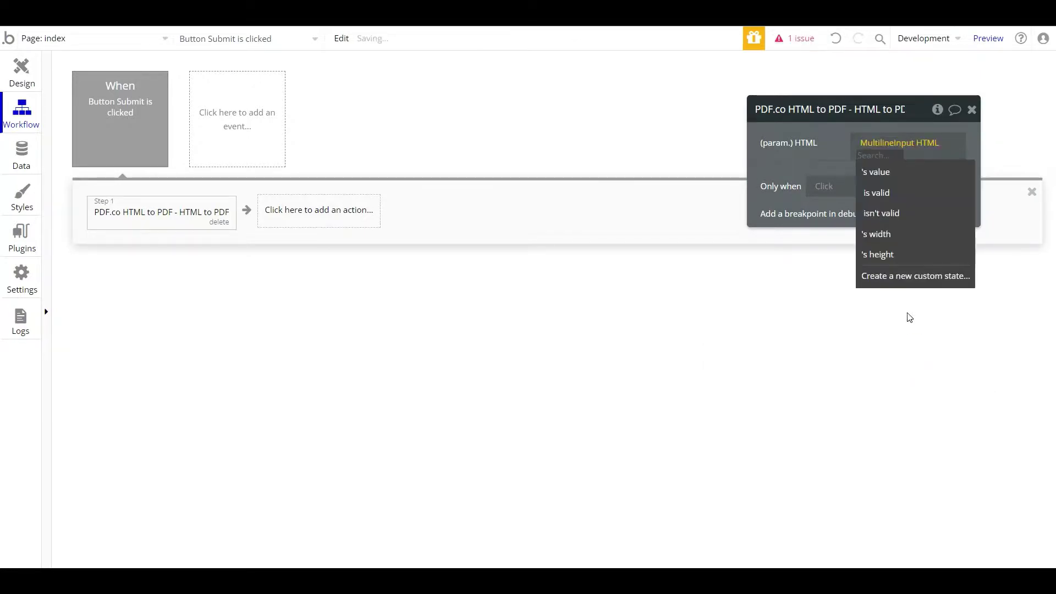
left_click(877, 172)
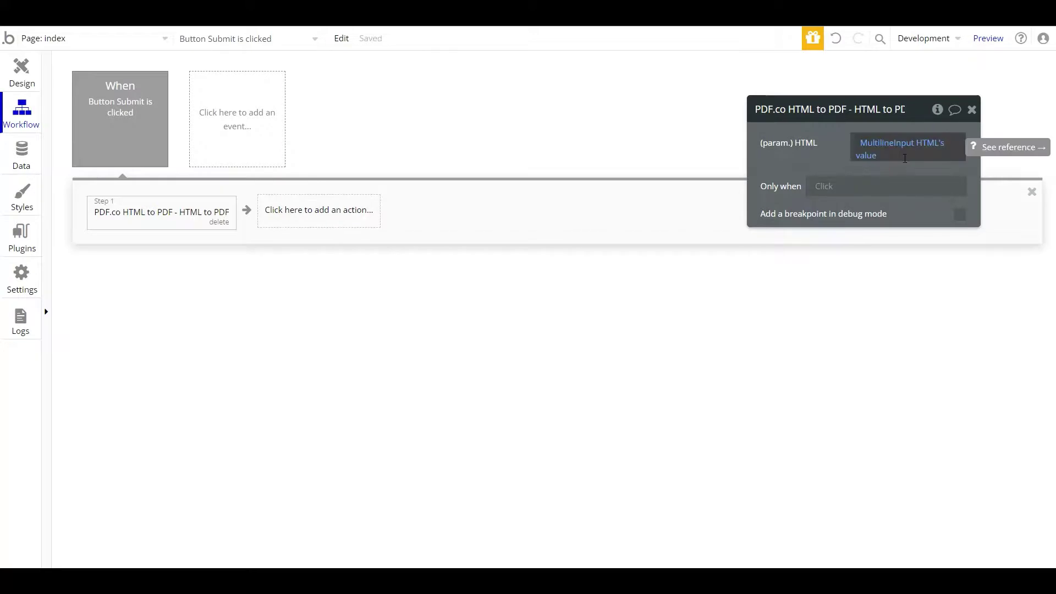
- Add an Open an external website action with the url from the result of step 1 as its destination
left_click(316, 215)
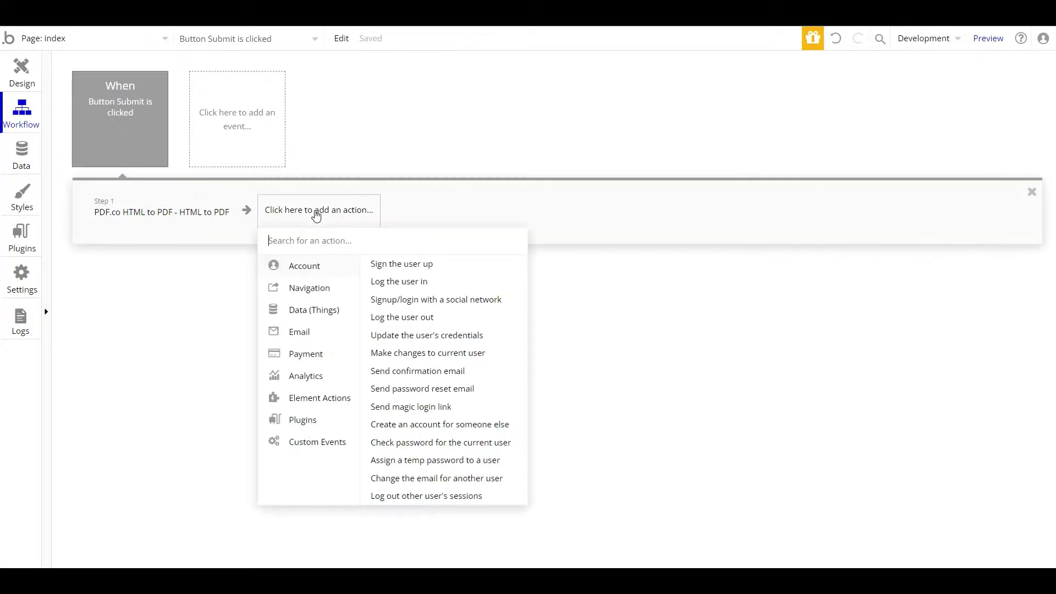
mouse_move(315, 290)
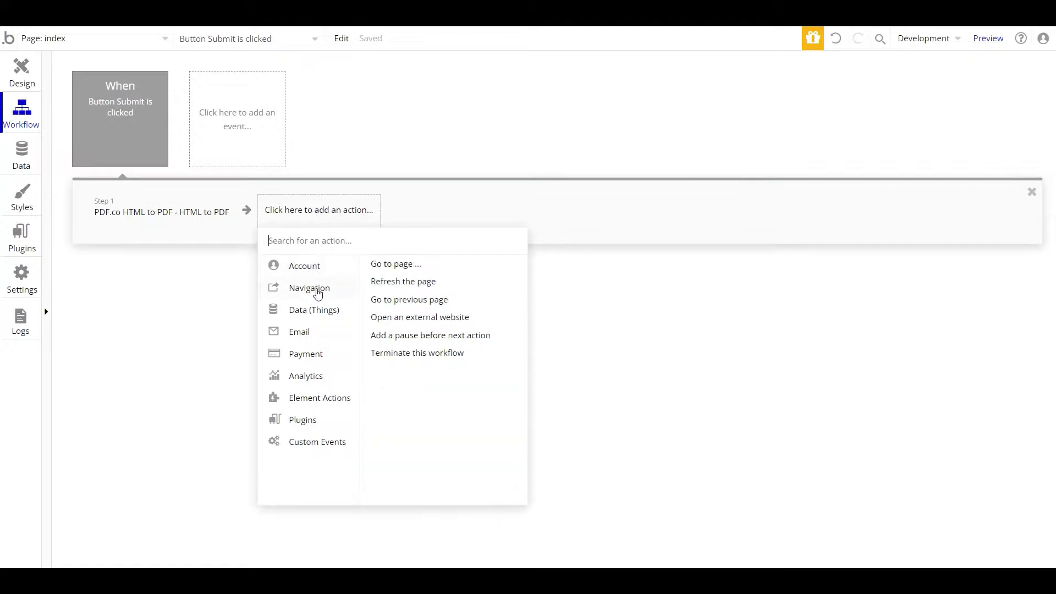
left_click(407, 323)
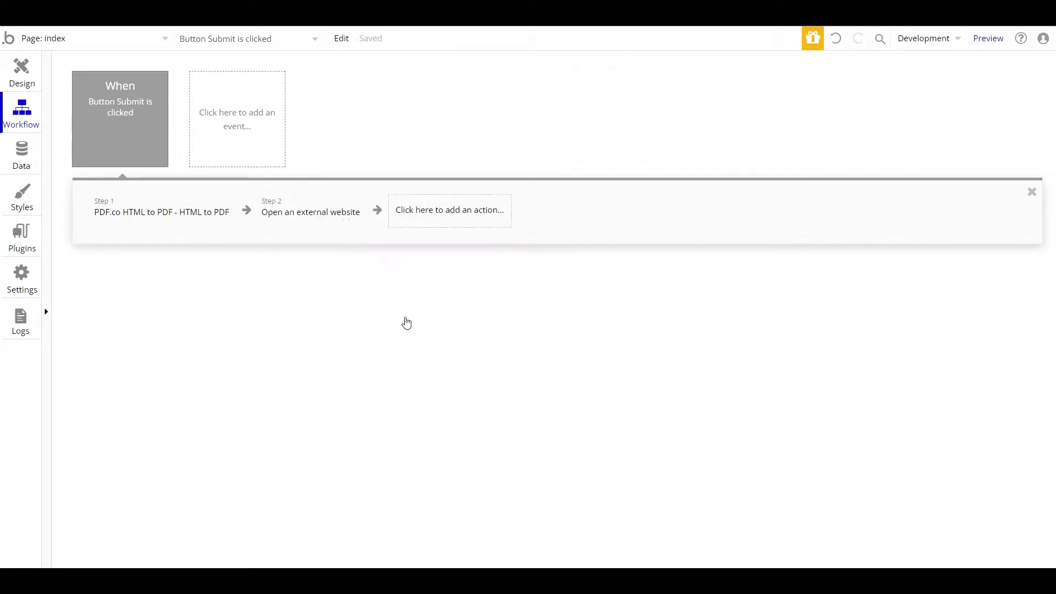
left_click(797, 176)
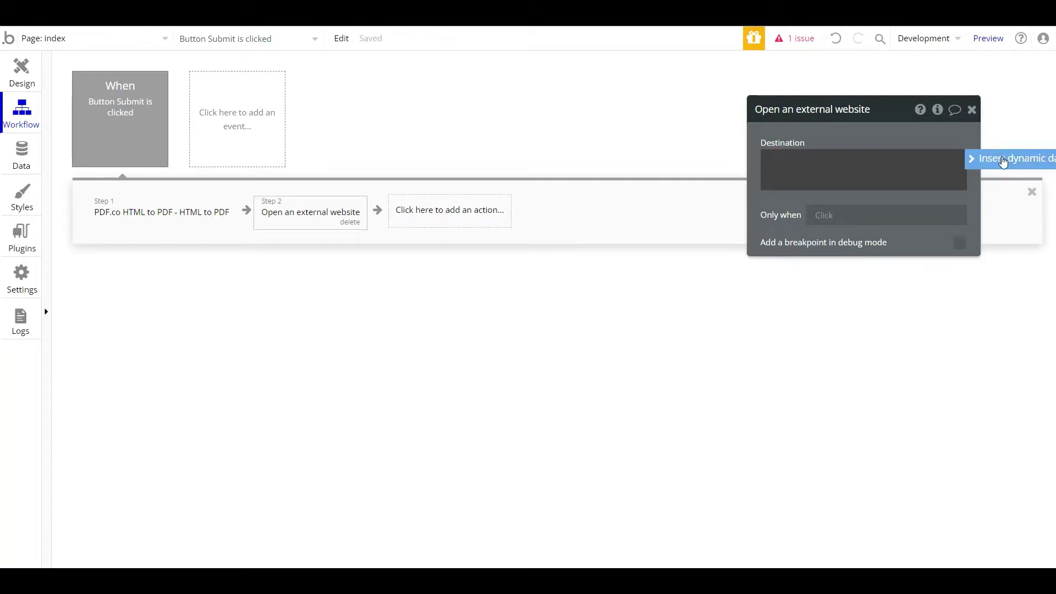
left_click(1001, 160)
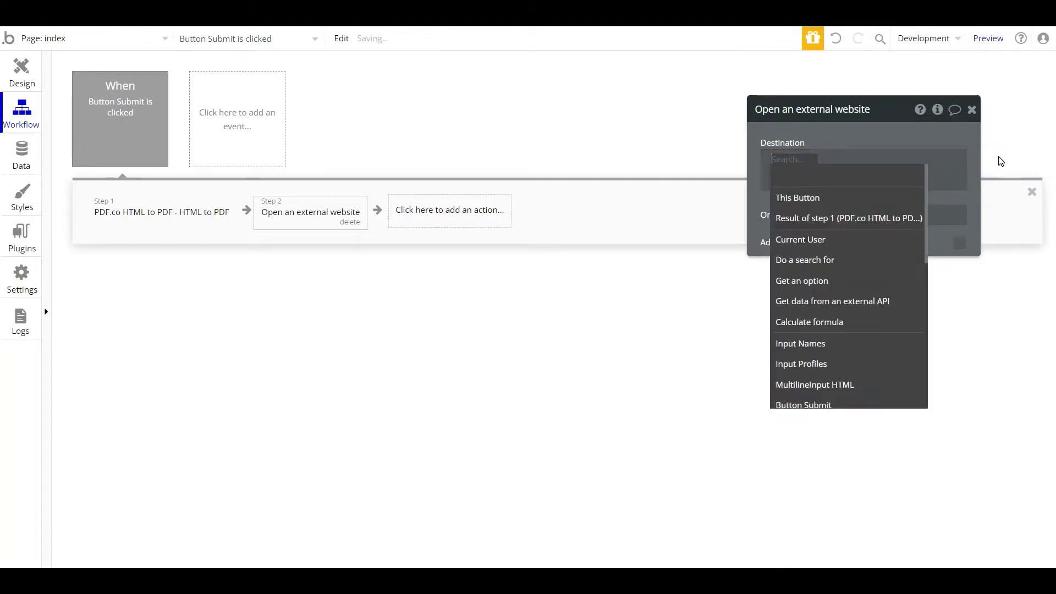
left_click(885, 219)
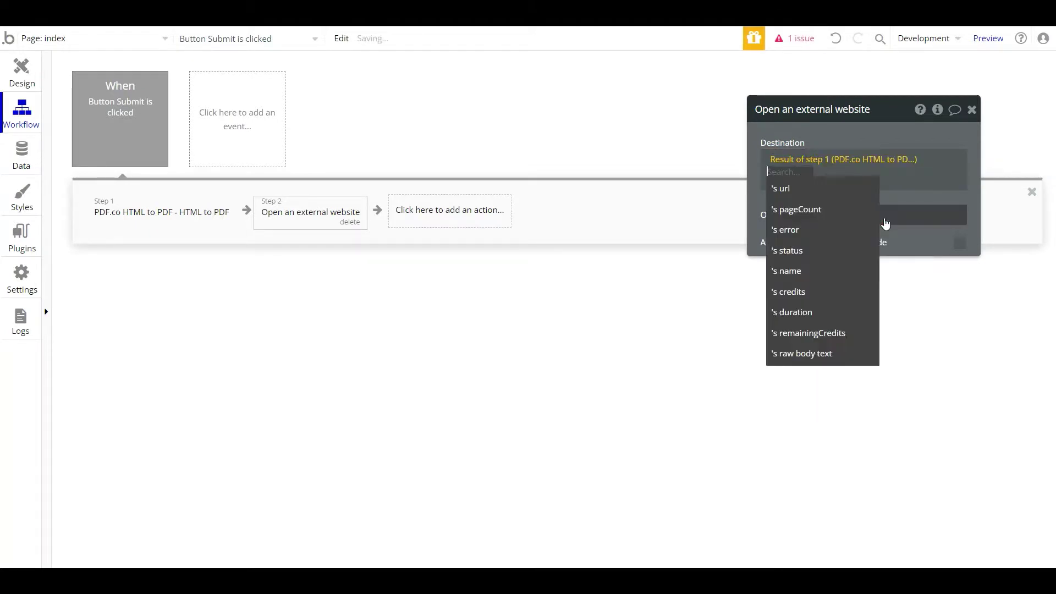
left_click(792, 192)
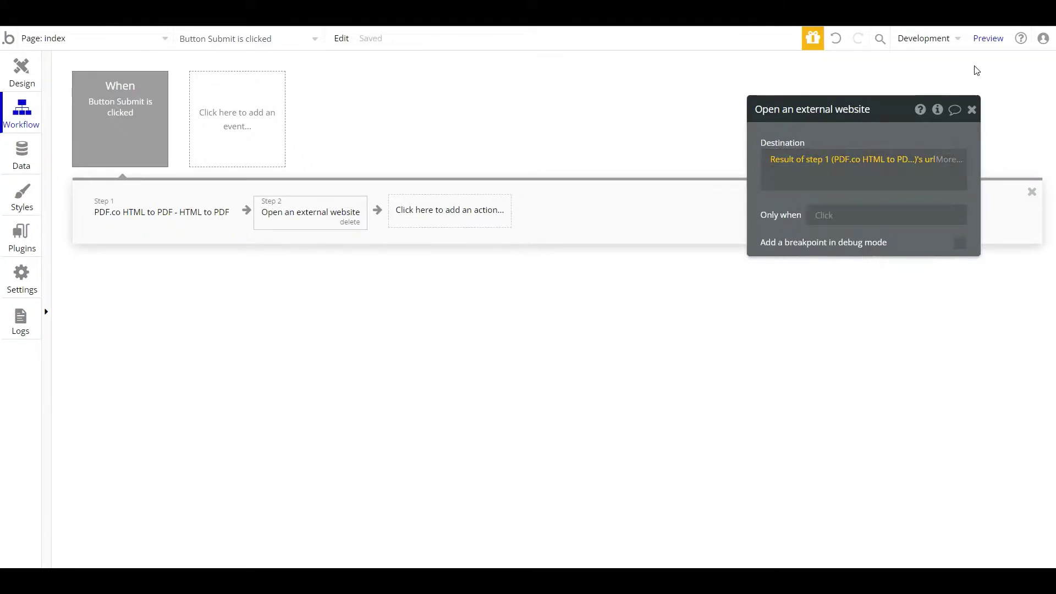
- Preview the index page and enter <h1>Bubble.io</h1> in the form's HTML field
left_click(987, 40)
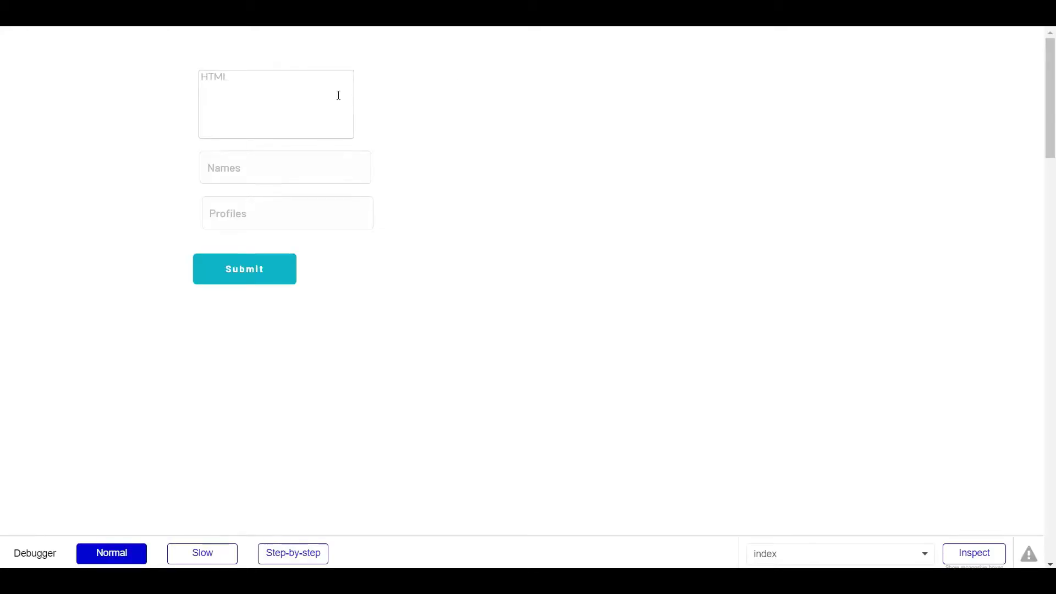
left_click(252, 97)
type("<h1>")
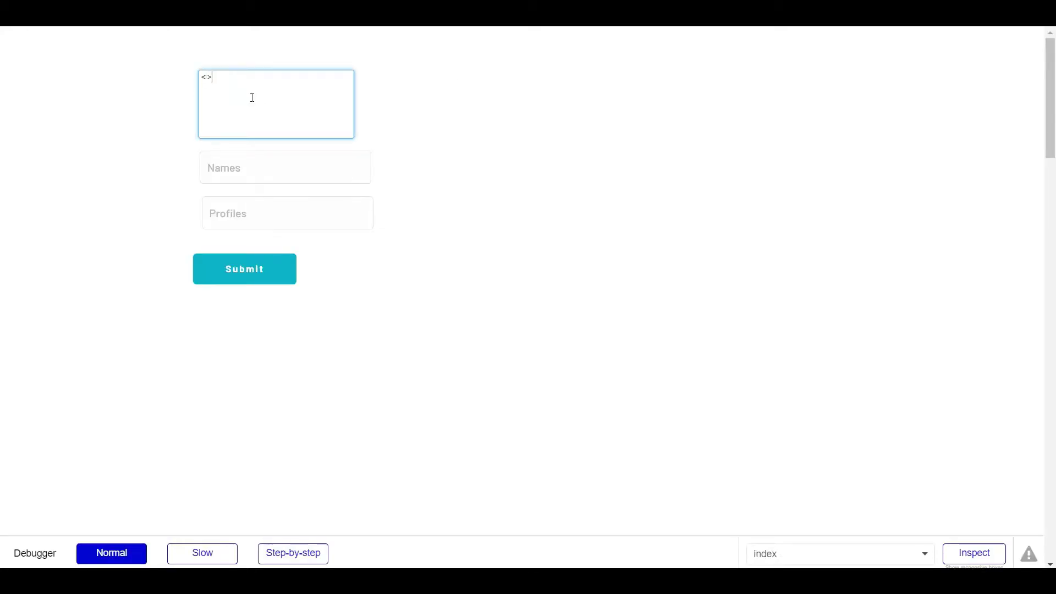
type(">Bubble.io</h1>")
- Fill in Result for Names and {} for Profiles, and submit the form to run the conversion
left_click(232, 178)
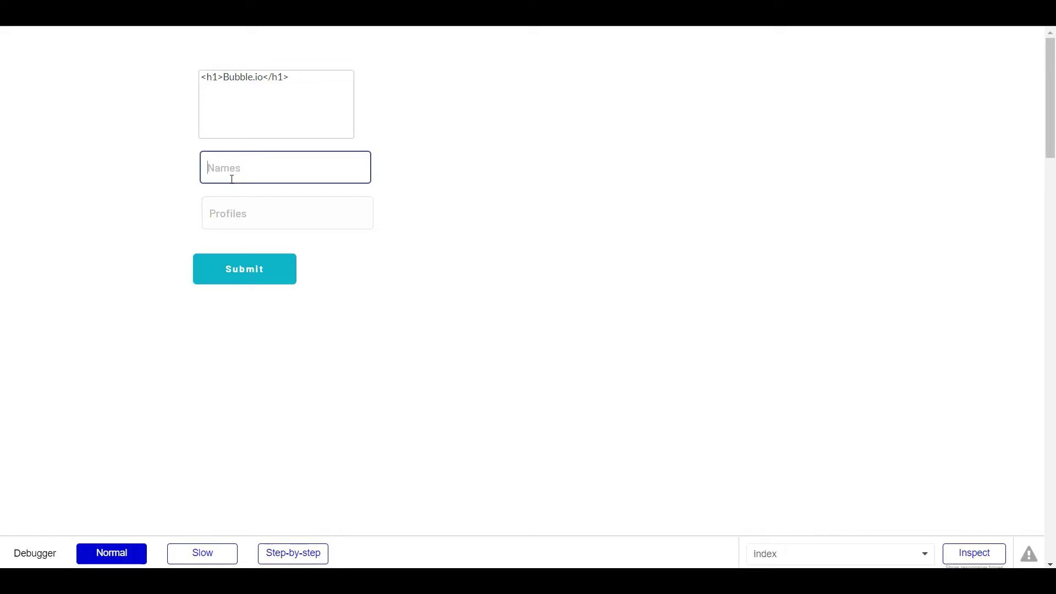
type("Result")
left_click(224, 215)
type("{}")
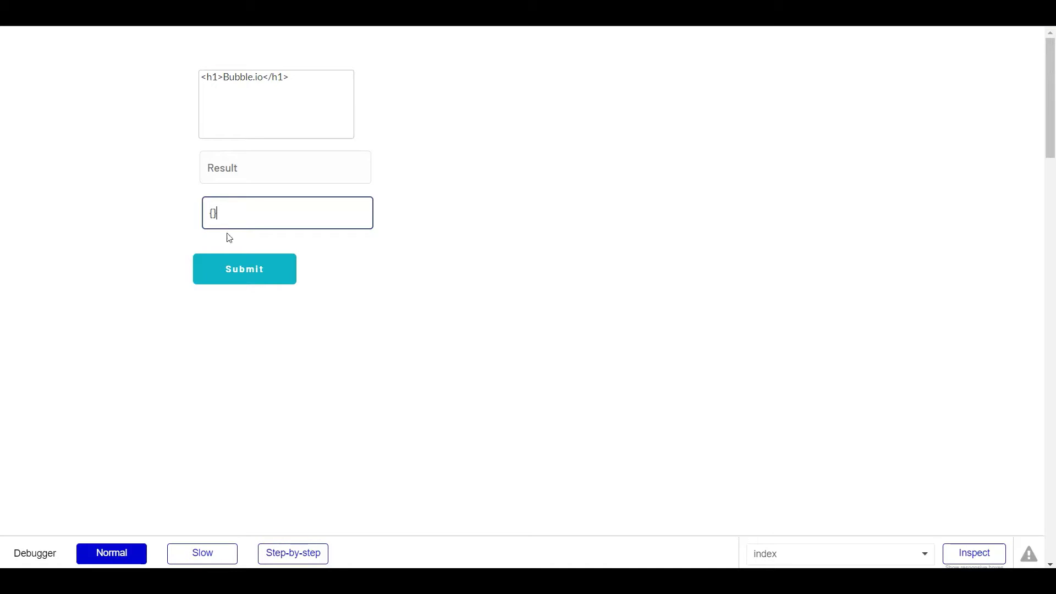
left_click(236, 274)
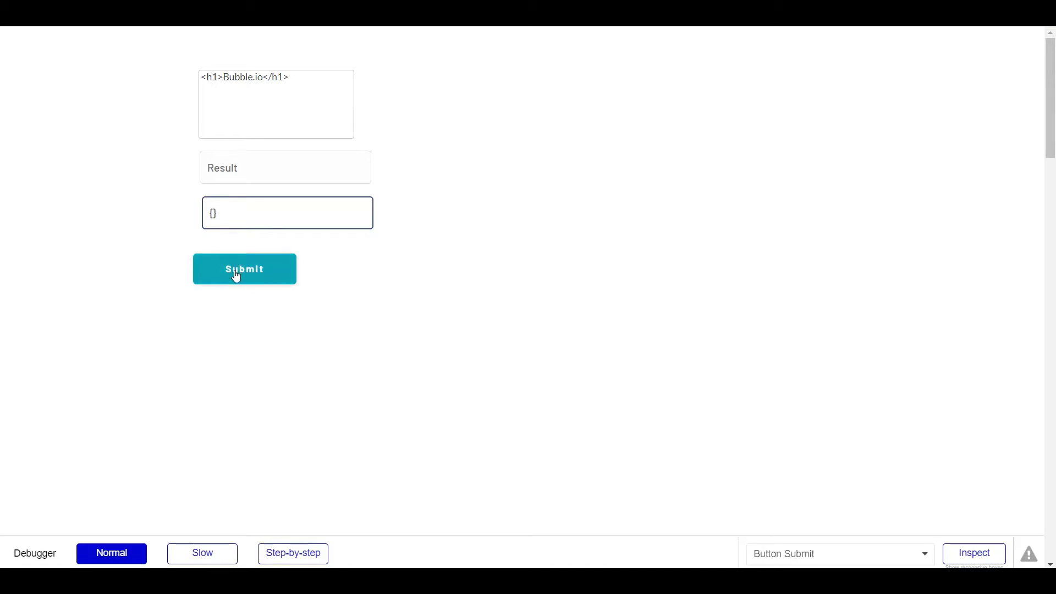
left_click(237, 278)
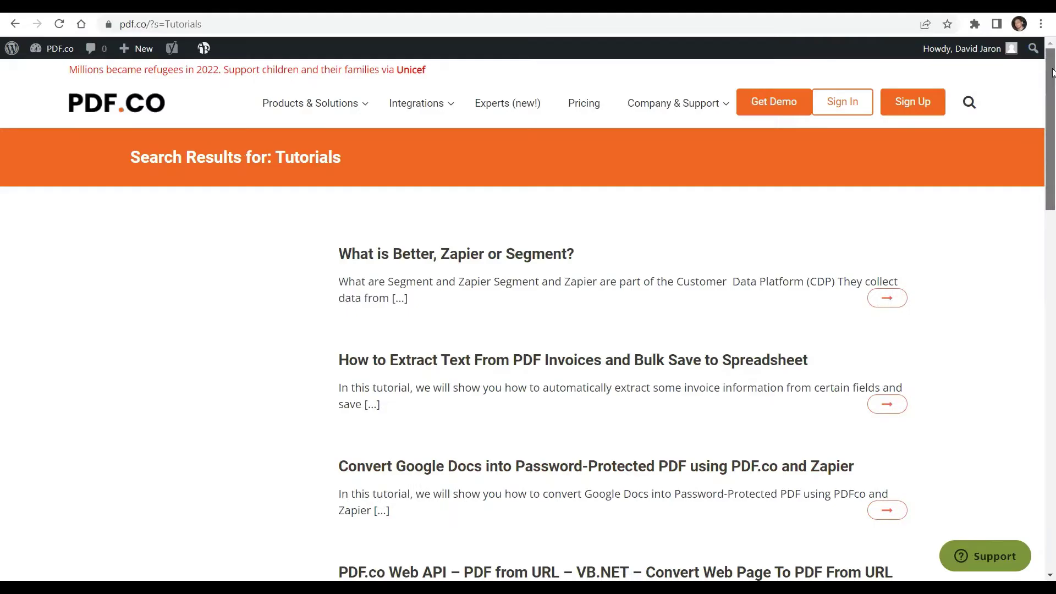
left_click_drag(1052, 73, 1054, 220)
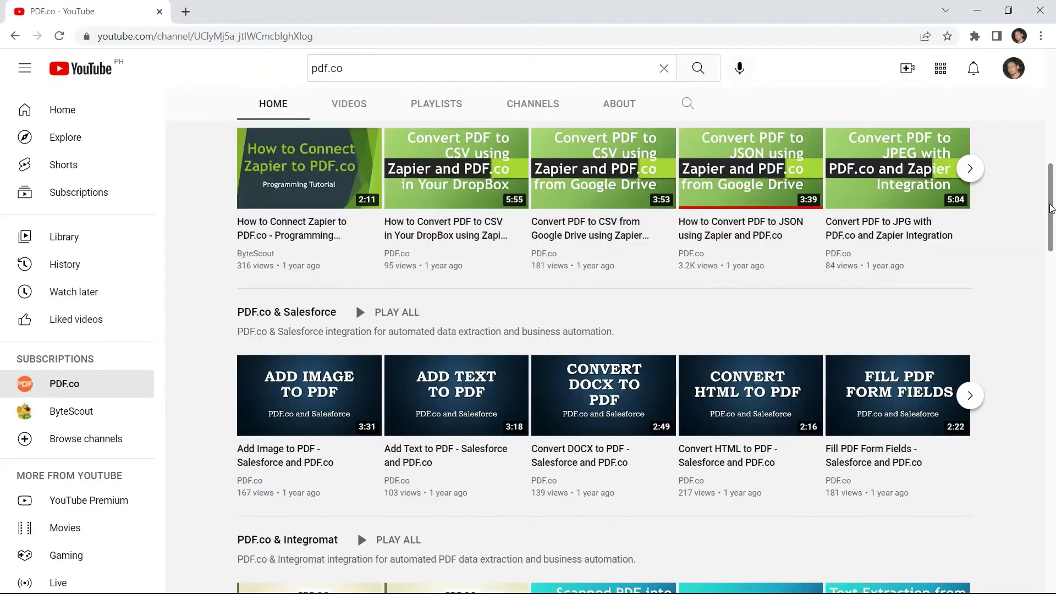
left_click_drag(1054, 242, 1053, 311)
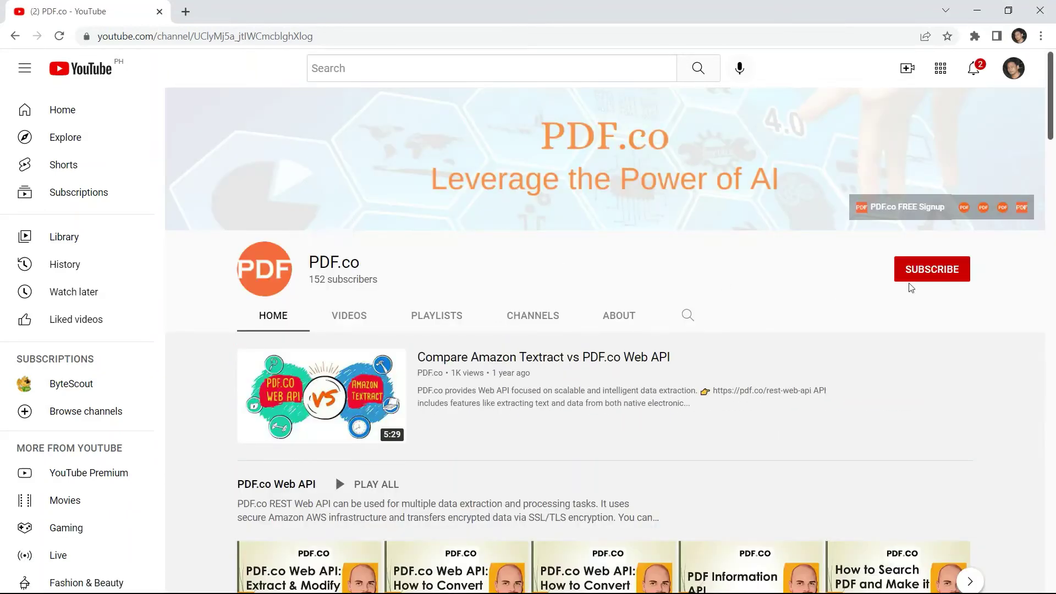
- Subscribe to the PDF.co channel on YouTube and set its notifications to All
left_click(943, 271)
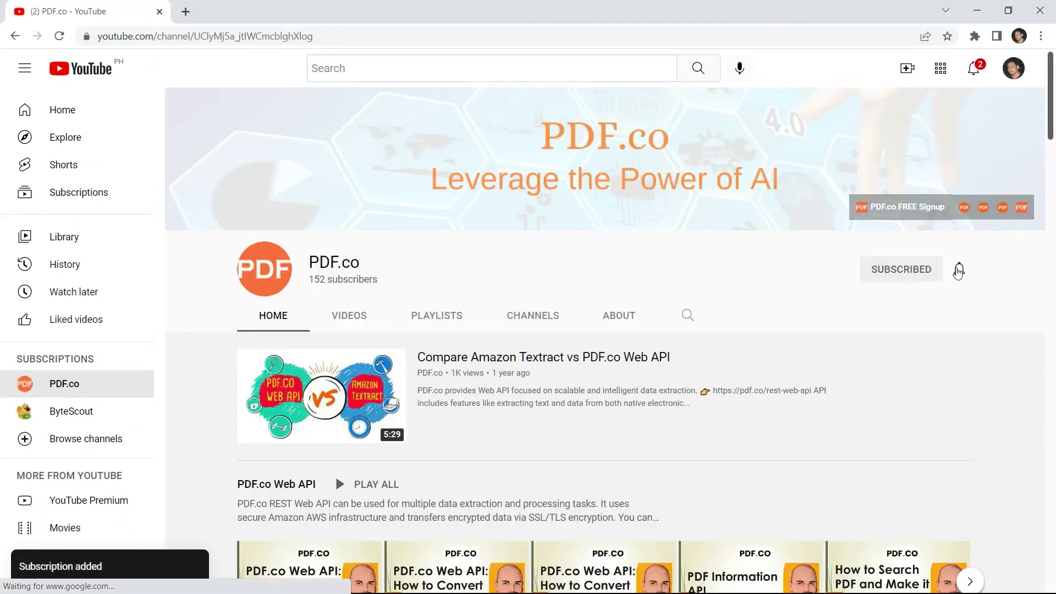
left_click(959, 269)
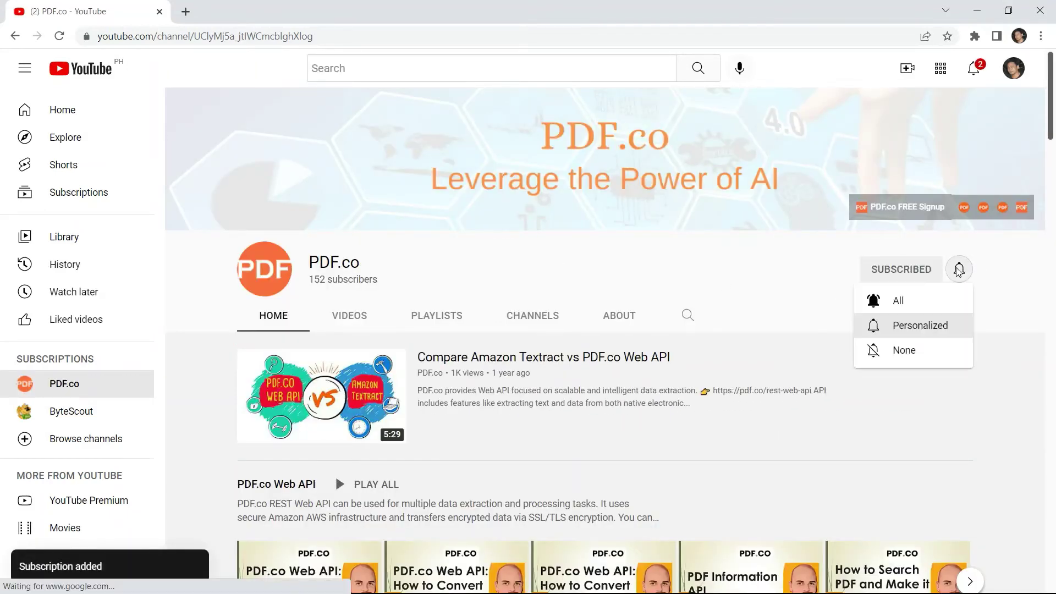
left_click(902, 301)
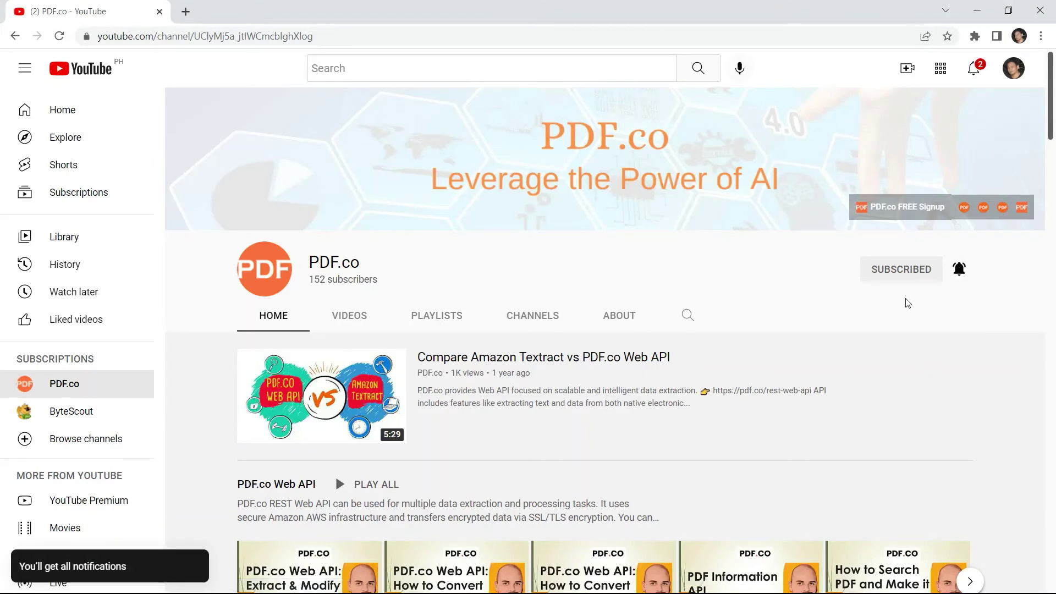